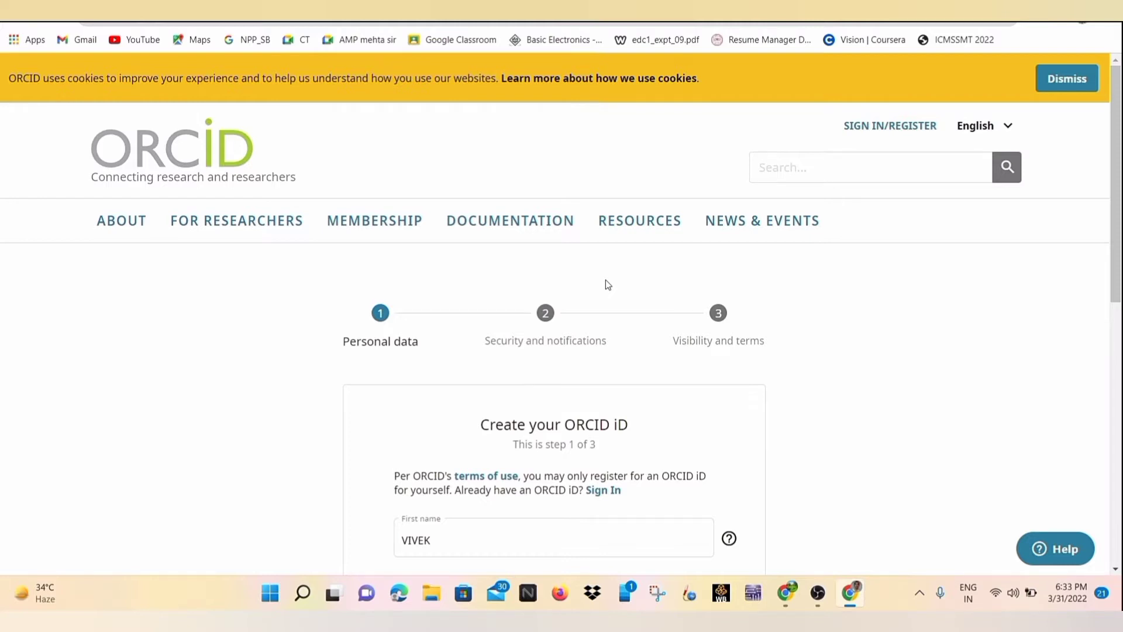
# Scroll to the bottom of the filled-in Personal data form
pyautogui.scroll(-7, 606, 285)
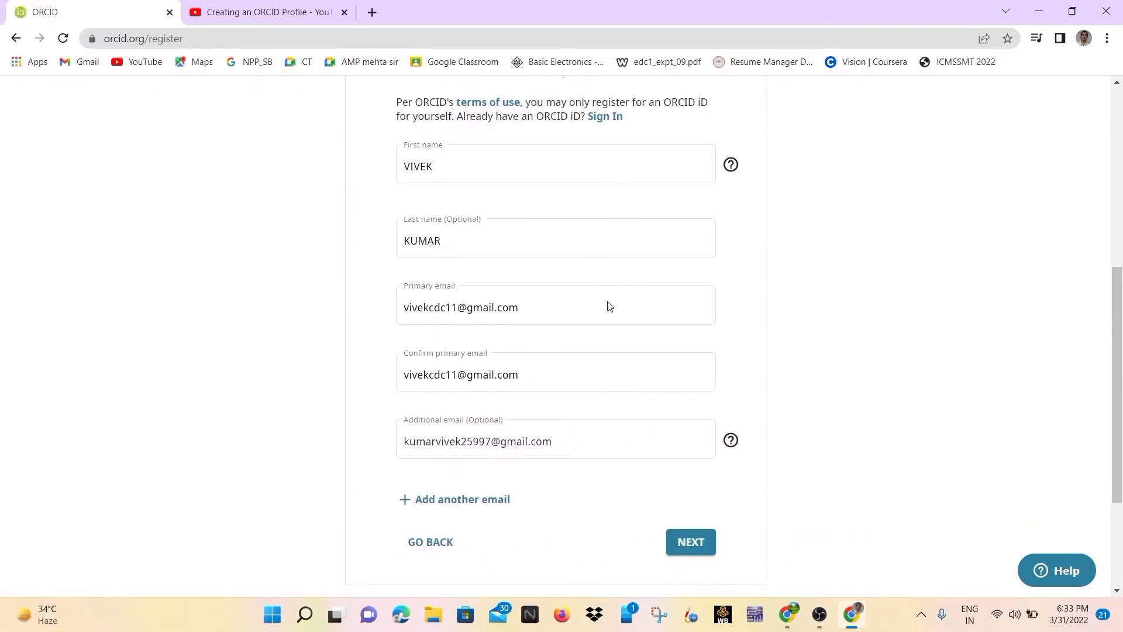
pyautogui.scroll(-2, 629, 423)
# Submit the personal details and scroll through the 'Could this be you?' list of matching records
pyautogui.click(695, 417)
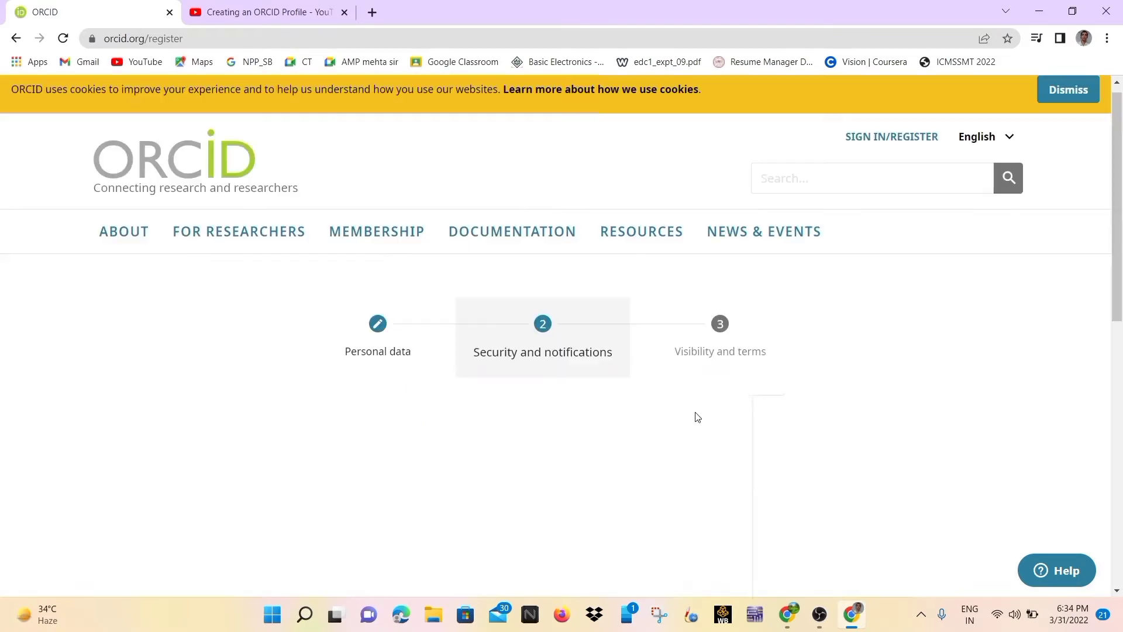
pyautogui.scroll(-2, 554, 414)
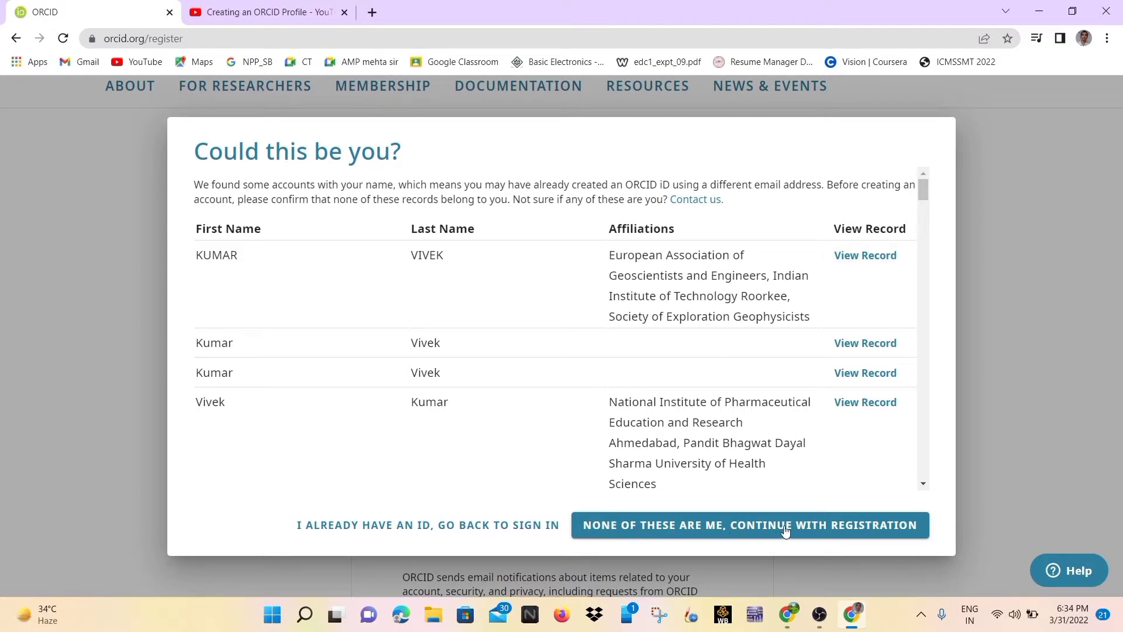
pyautogui.scroll(-2, 784, 444)
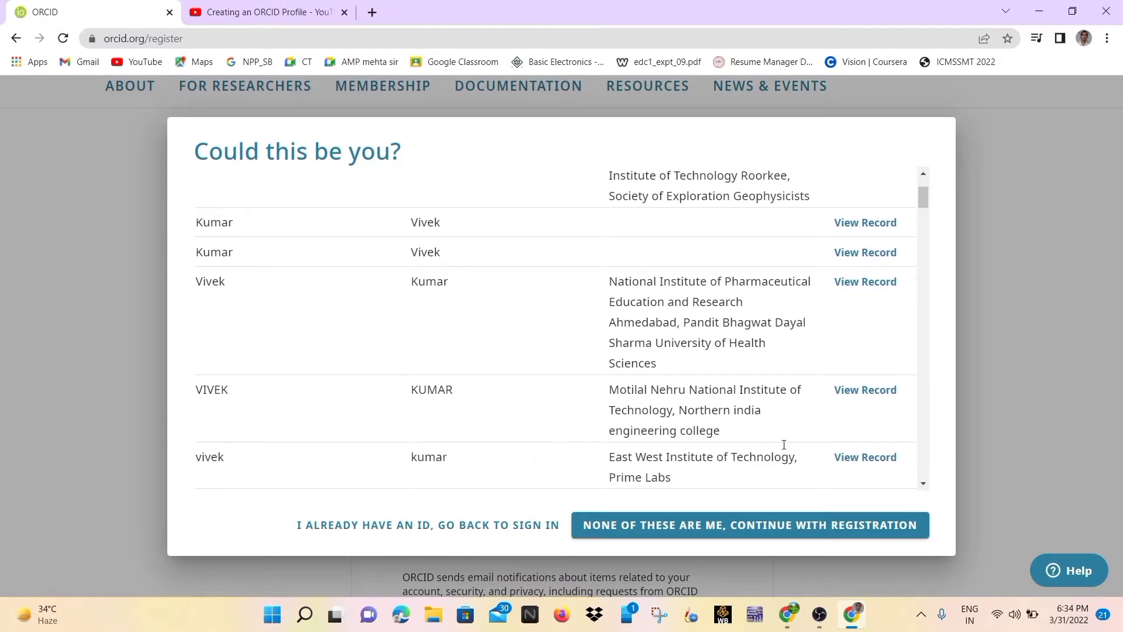
pyautogui.scroll(-15, 784, 445)
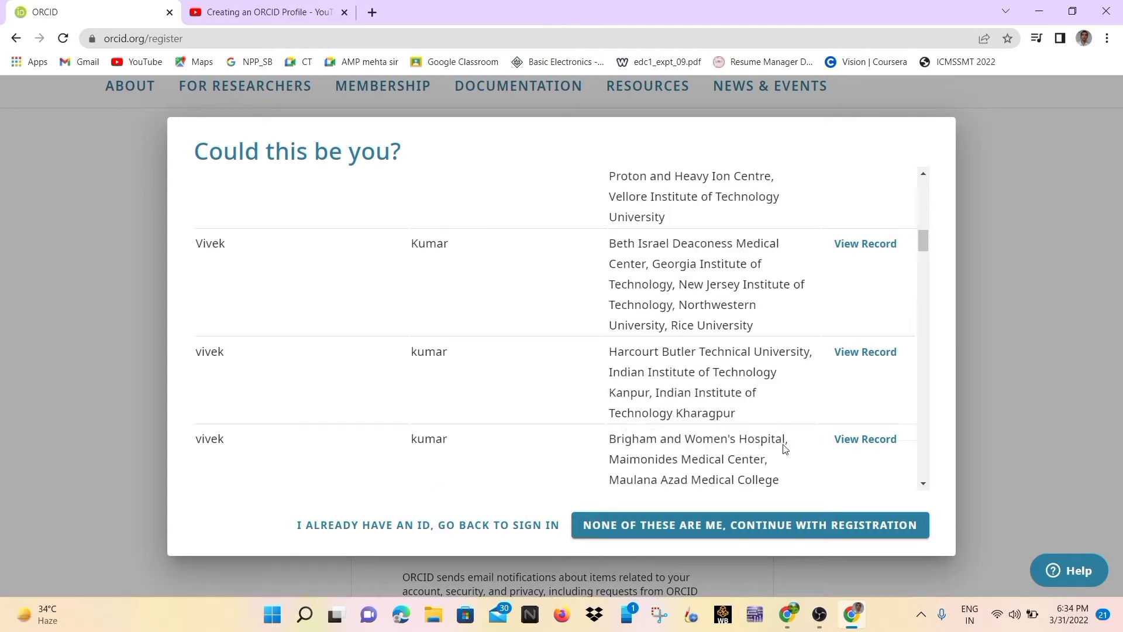
pyautogui.scroll(-15, 785, 450)
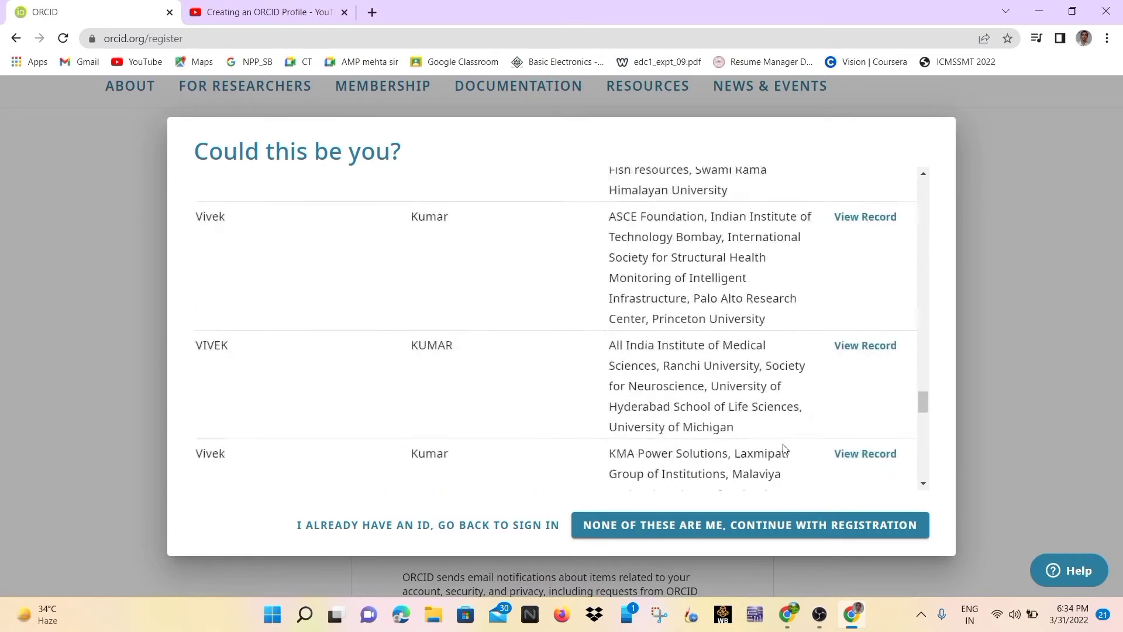
pyautogui.scroll(-4, 749, 316)
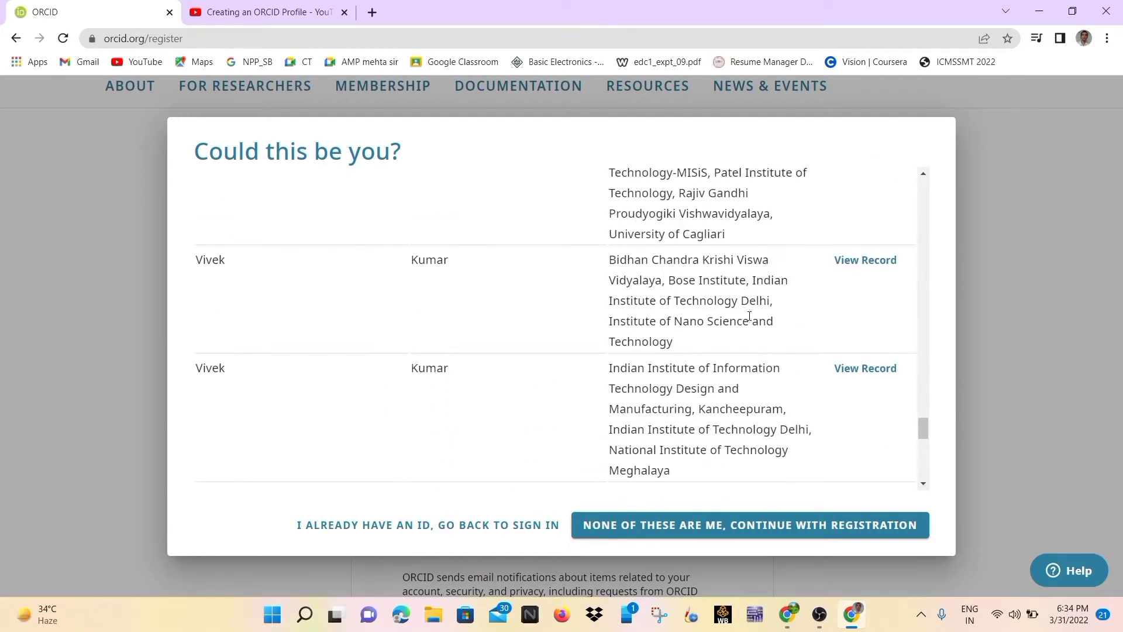
pyautogui.scroll(-5, 749, 316)
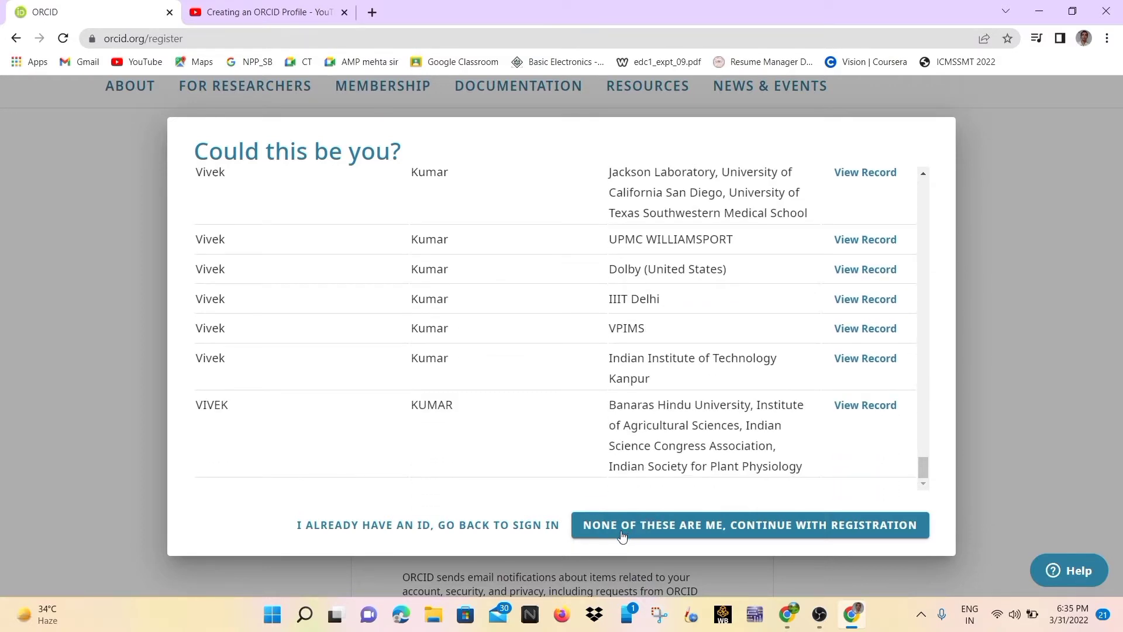
# Declare none of the matching records yours and move to the password field
pyautogui.click(707, 529)
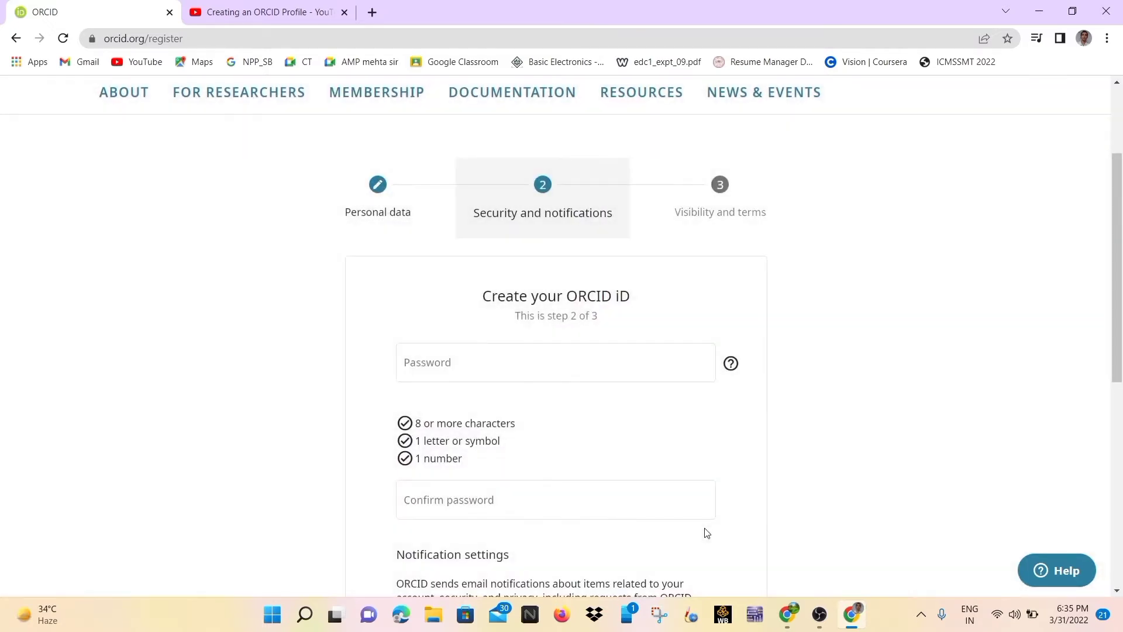
pyautogui.click(549, 375)
pyautogui.scroll(-2, 549, 376)
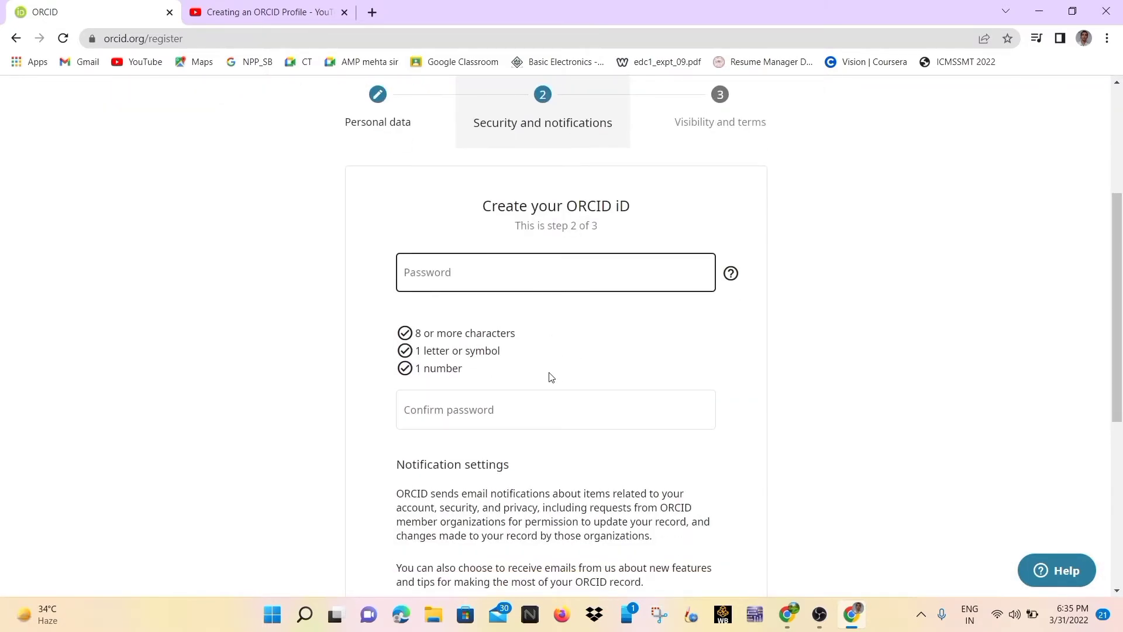
pyautogui.scroll(-2, 551, 377)
pyautogui.click(551, 375)
pyautogui.scroll(-4, 551, 374)
pyautogui.scroll(4, 549, 373)
pyautogui.scroll(2, 549, 373)
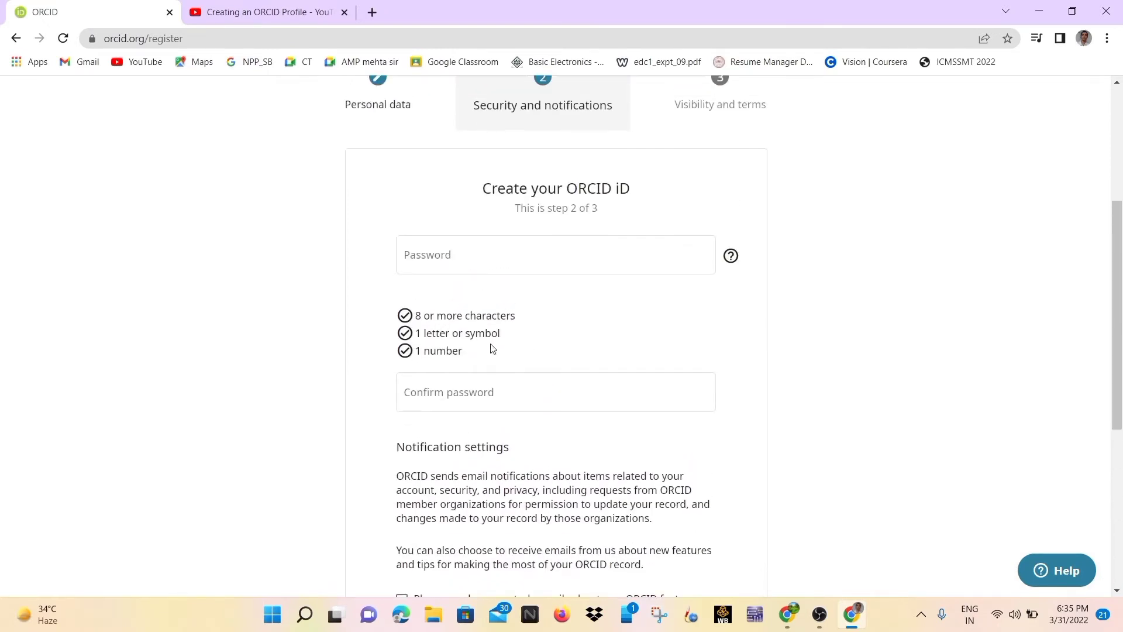
pyautogui.click(486, 252)
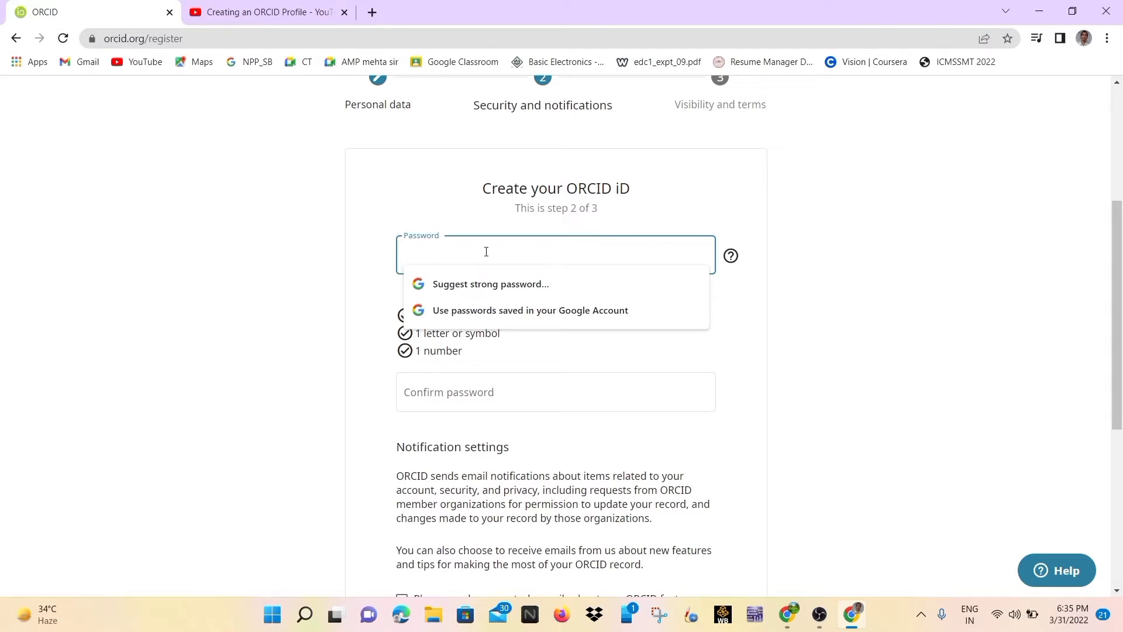
# Type the account password into the password field after closing an accidental system search
pyautogui.click(305, 614)
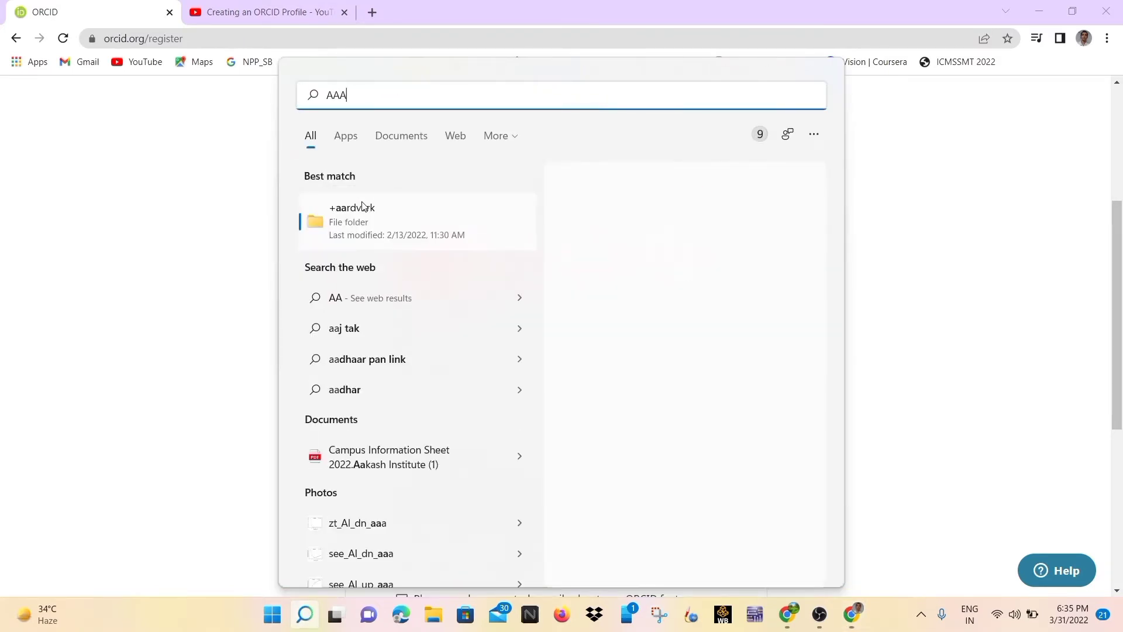
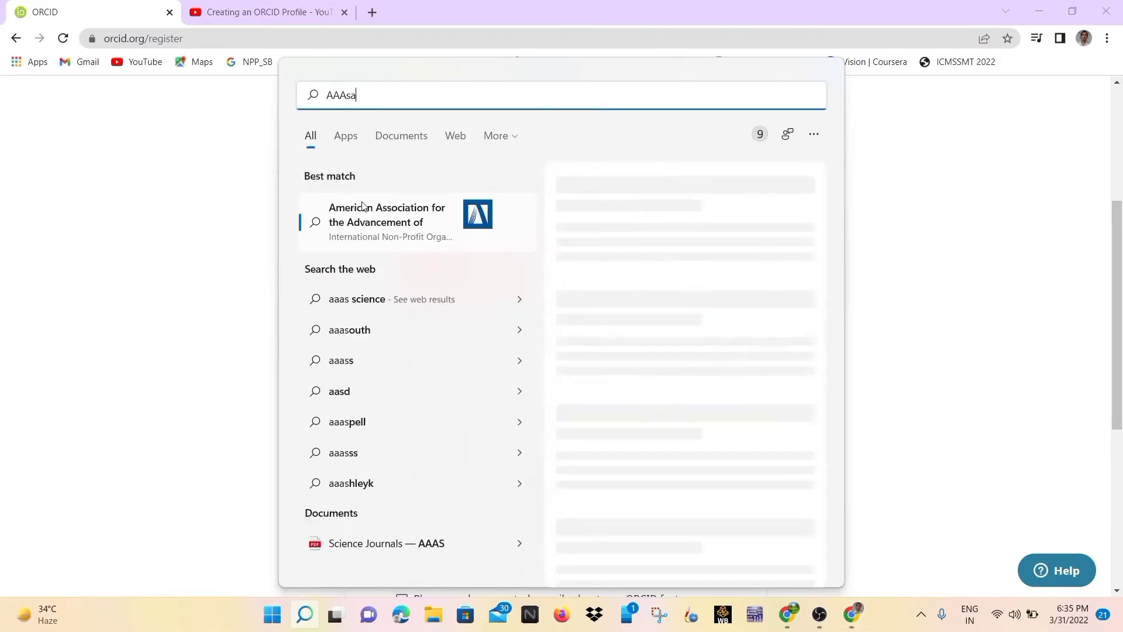
pyautogui.click(944, 220)
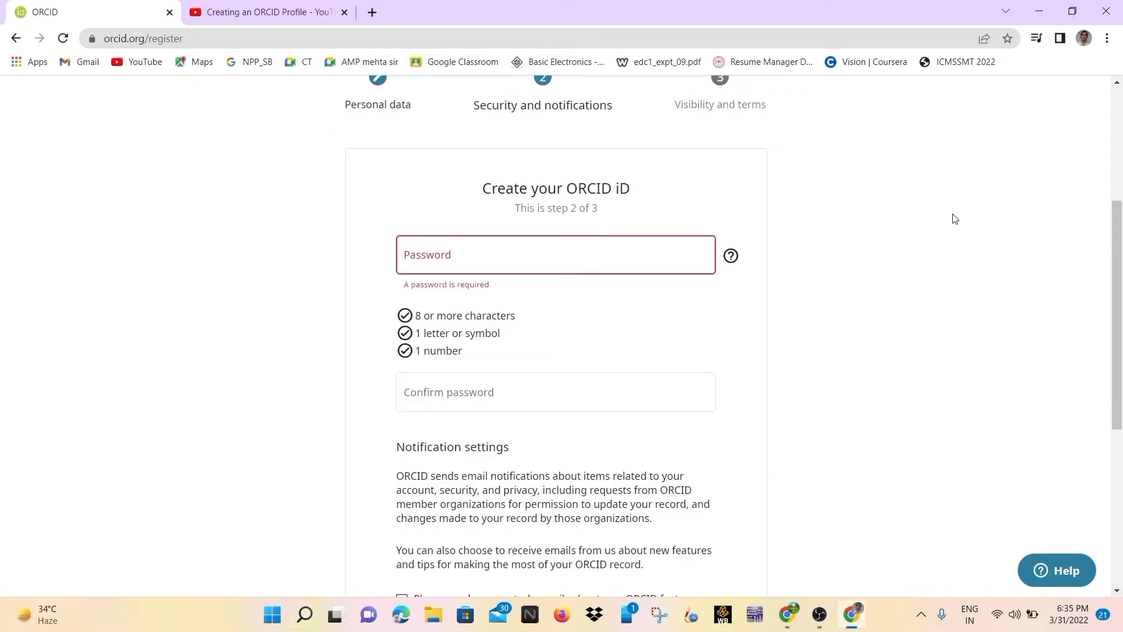
pyautogui.click(438, 253)
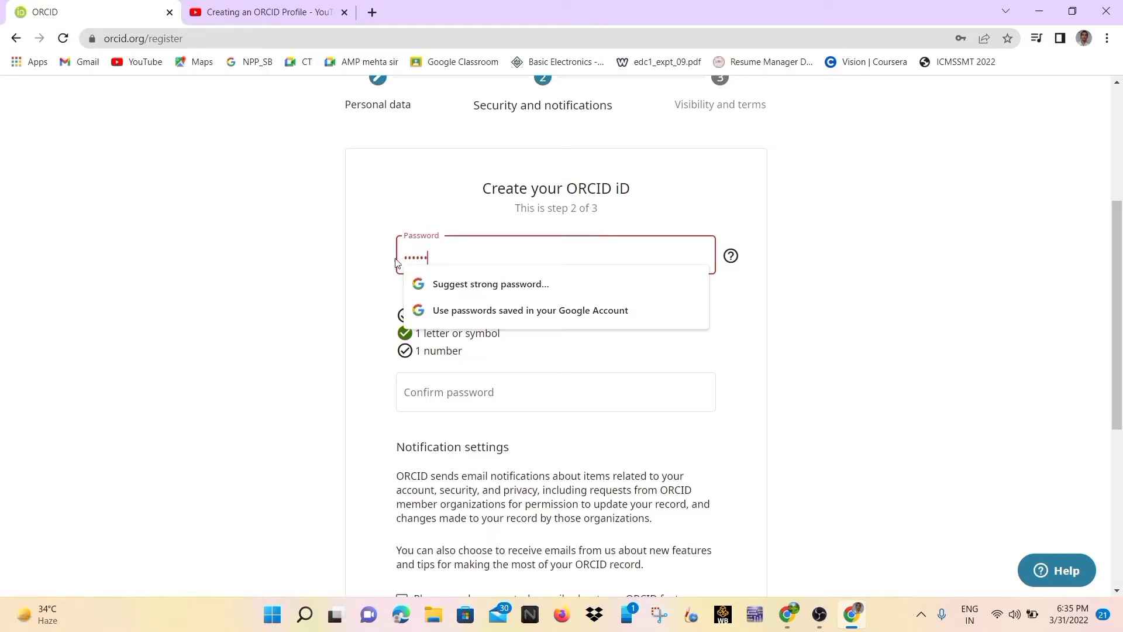
pyautogui.moveTo(432, 257); pyautogui.dragTo(401, 261)
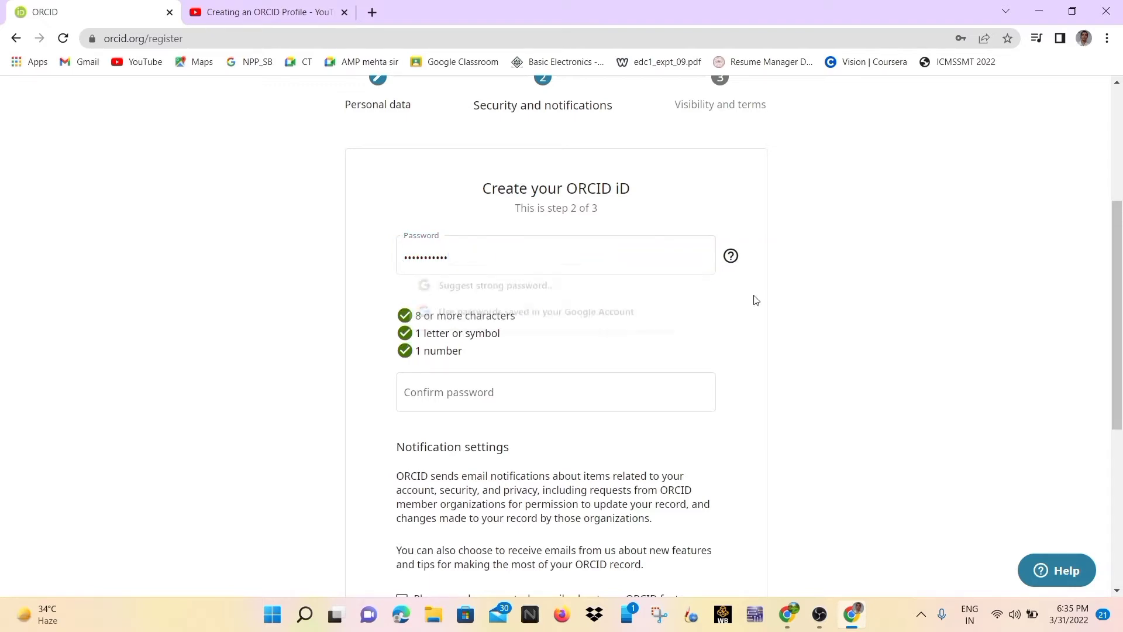
# Confirm the password, opt in to quarterly feature emails, and continue to step 3
pyautogui.click(754, 300)
pyautogui.scroll(-1, 535, 320)
pyautogui.click(534, 320)
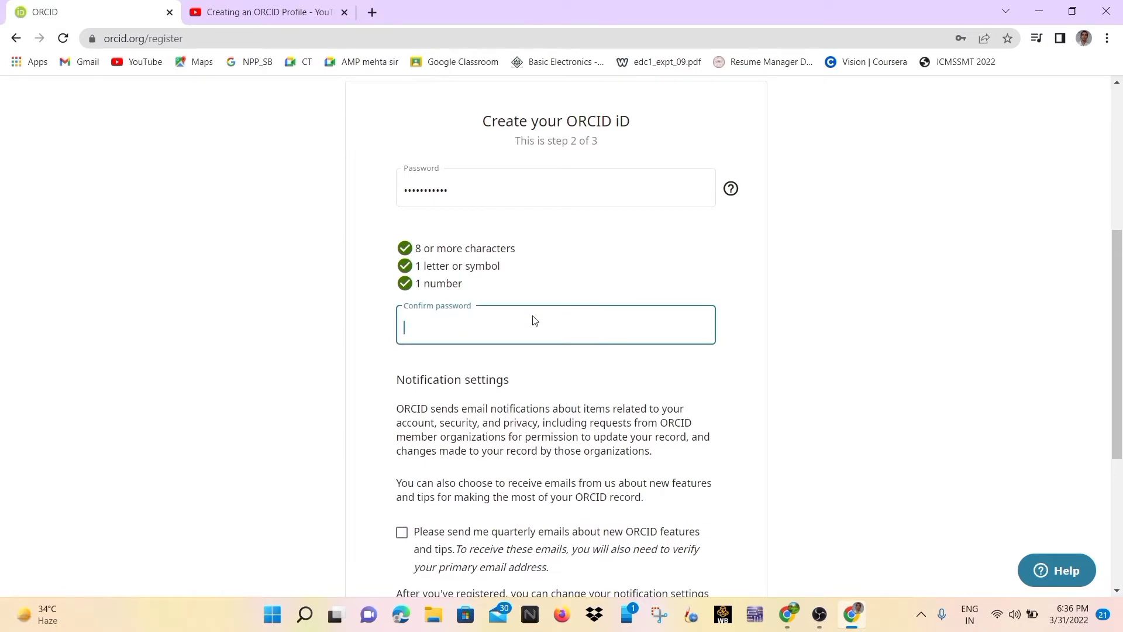
pyautogui.write('•••••••••••')
pyautogui.scroll(-3, 533, 319)
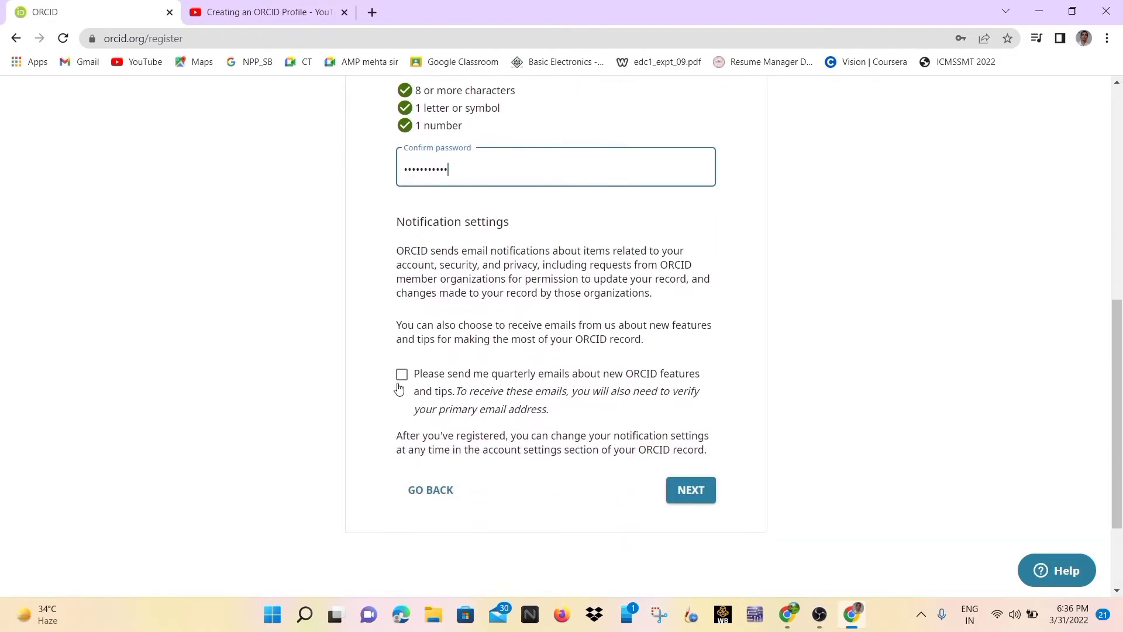
pyautogui.click(401, 375)
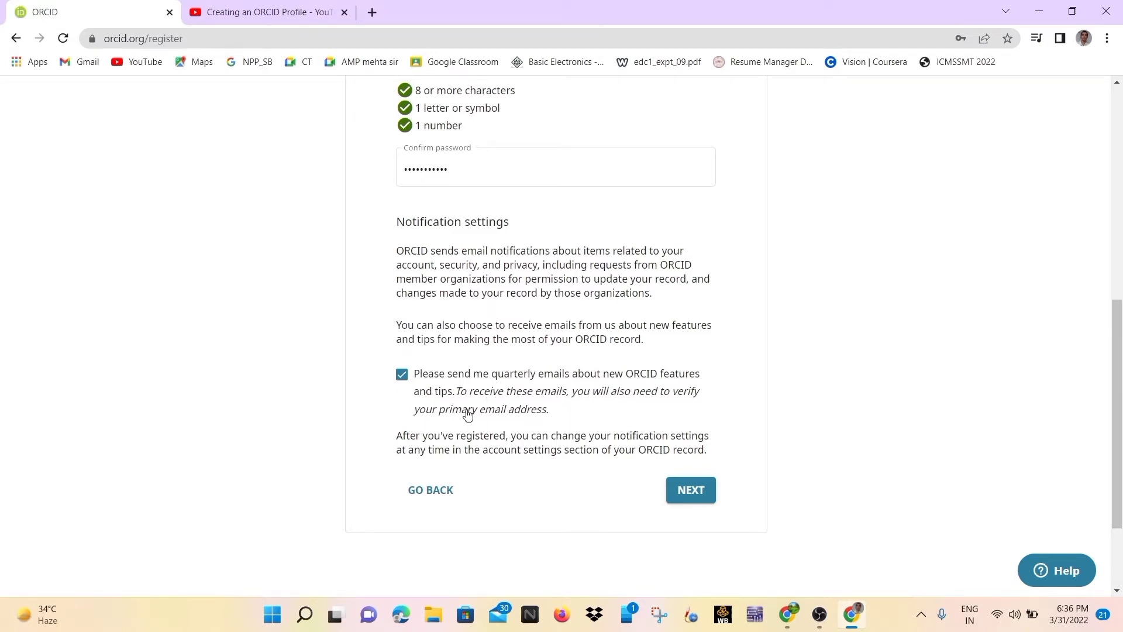
pyautogui.scroll(-2, 467, 414)
pyautogui.click(690, 411)
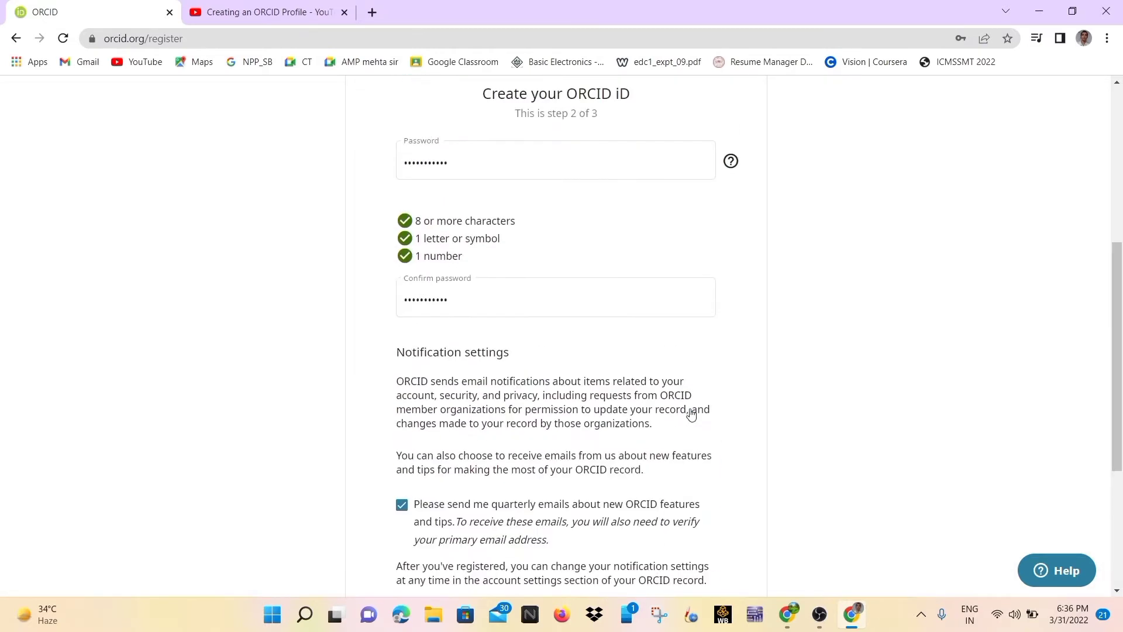
pyautogui.scroll(-5, 691, 412)
# Consent to US data processing and the privacy policy and terms, and pass the robot check
pyautogui.click(691, 443)
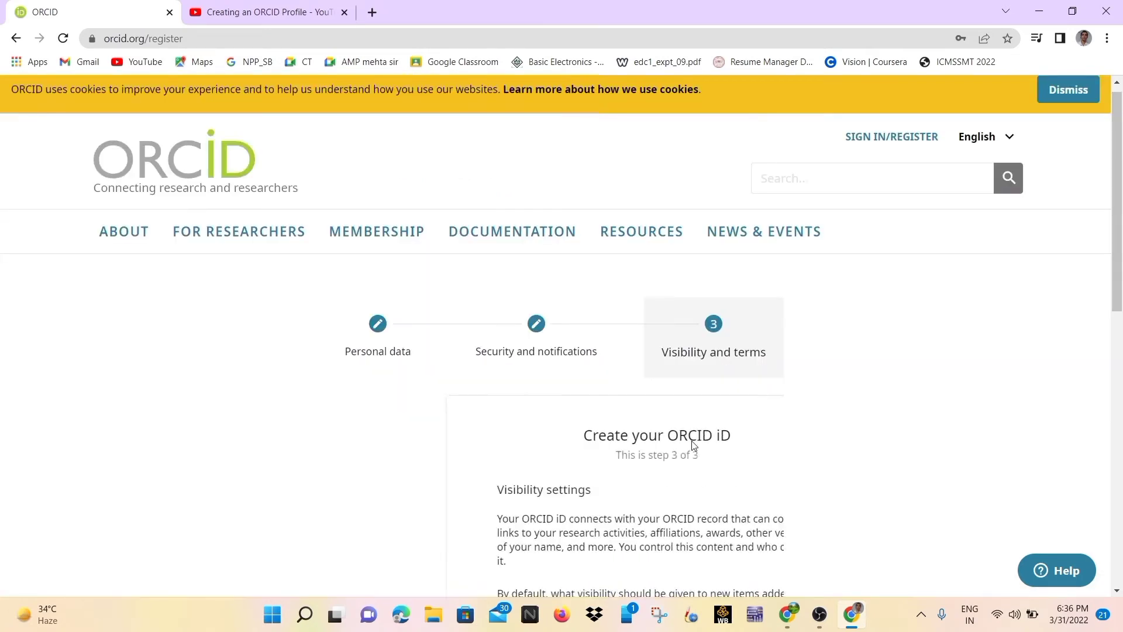
pyautogui.scroll(-2, 693, 444)
pyautogui.scroll(-2, 560, 393)
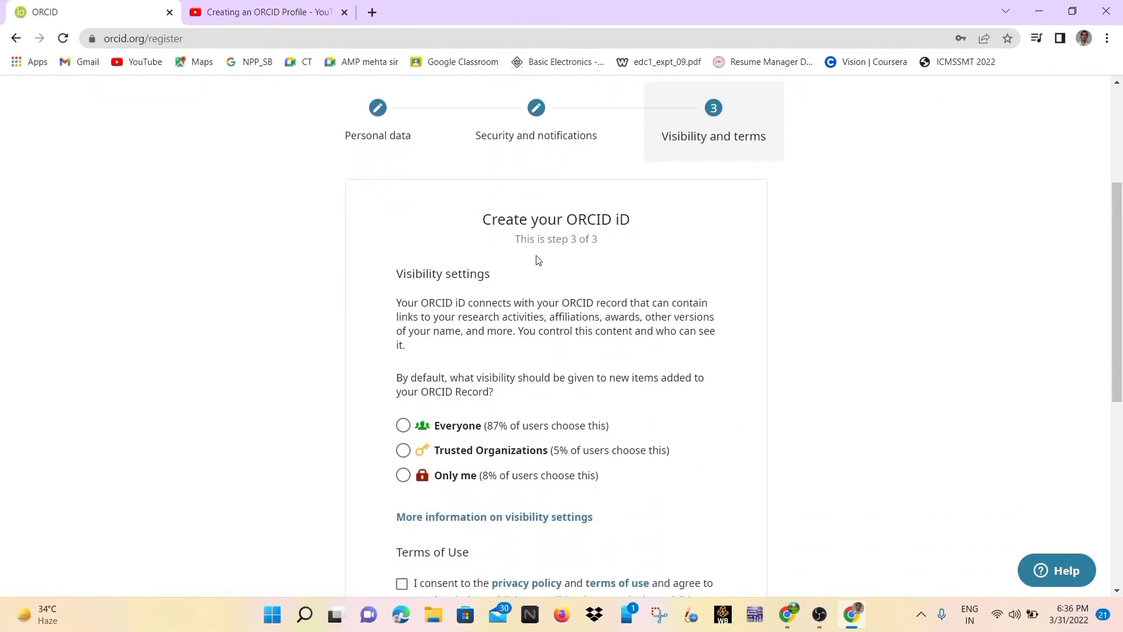
pyautogui.scroll(-4, 457, 292)
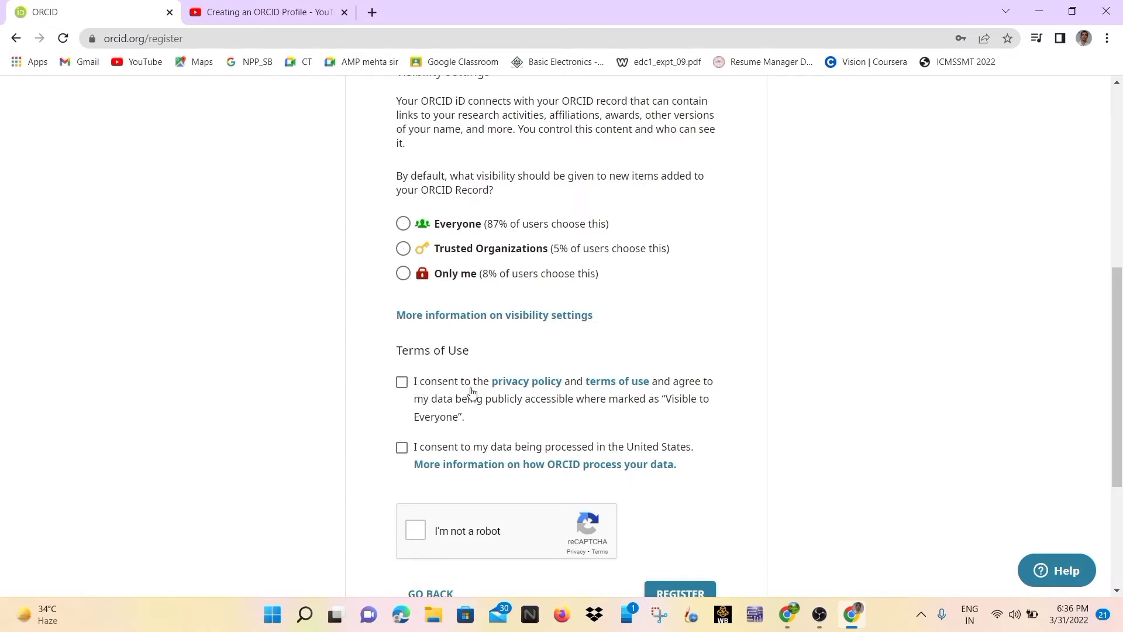
pyautogui.scroll(-1, 471, 392)
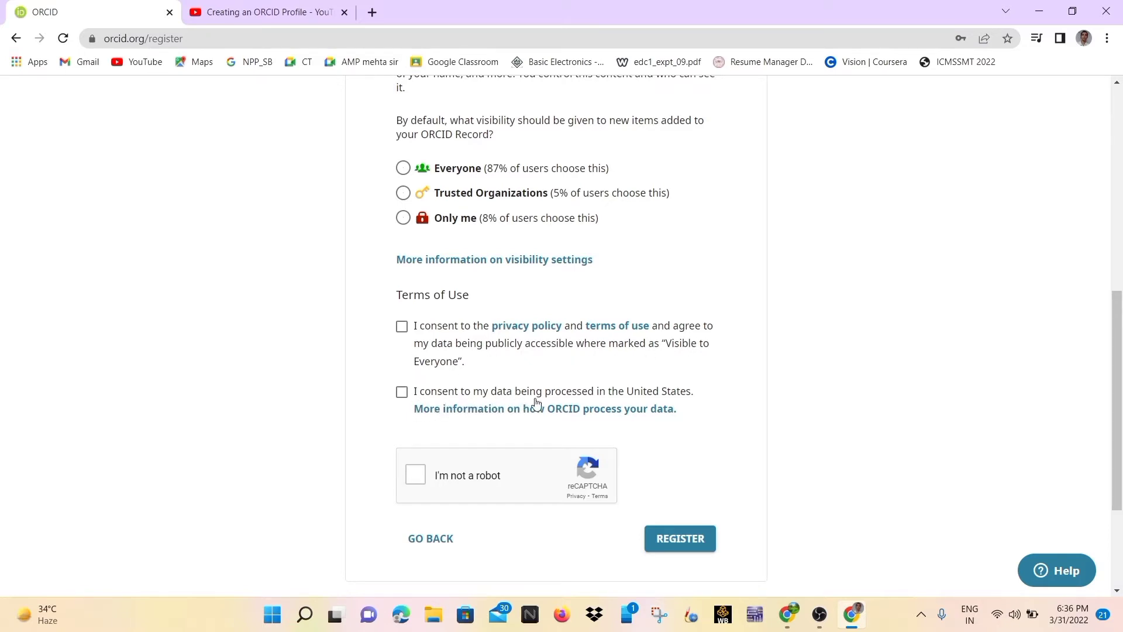
pyautogui.click(402, 391)
pyautogui.click(402, 326)
pyautogui.click(415, 475)
# Set default visibility for new items to Everyone and submit the registration
pyautogui.scroll(4, 499, 417)
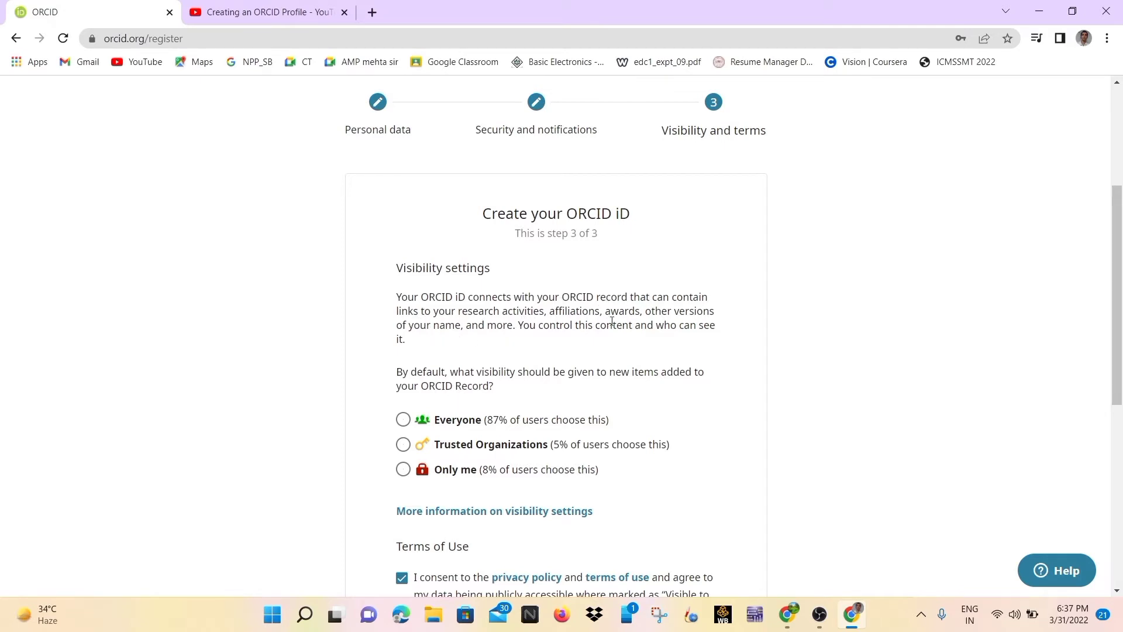
pyautogui.scroll(-3, 653, 326)
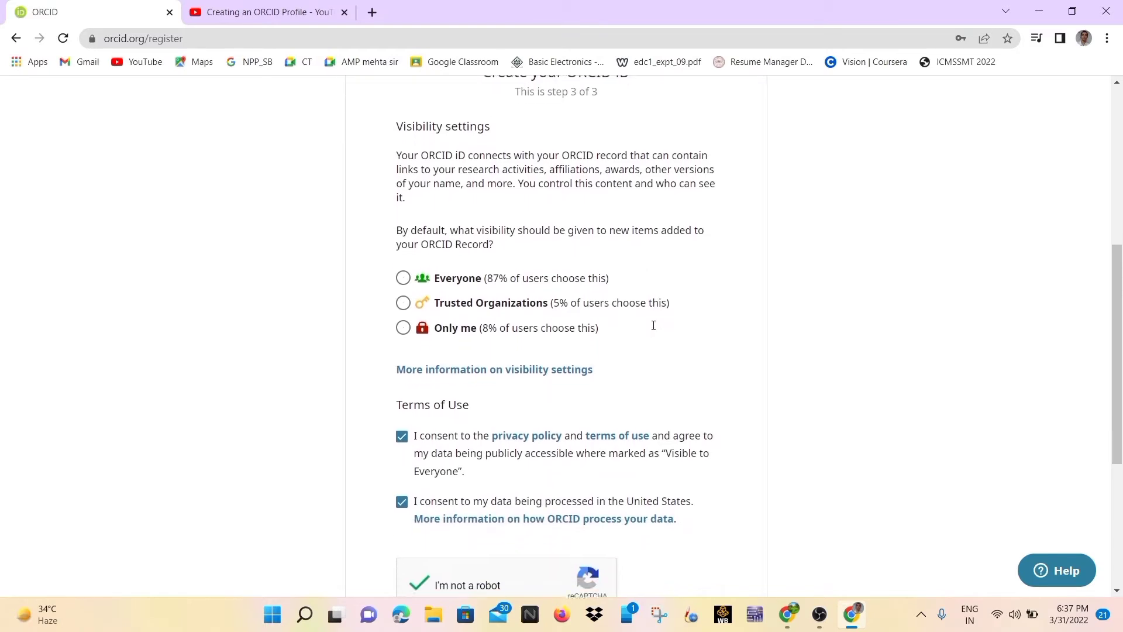
pyautogui.scroll(-2, 546, 302)
pyautogui.scroll(-3, 547, 304)
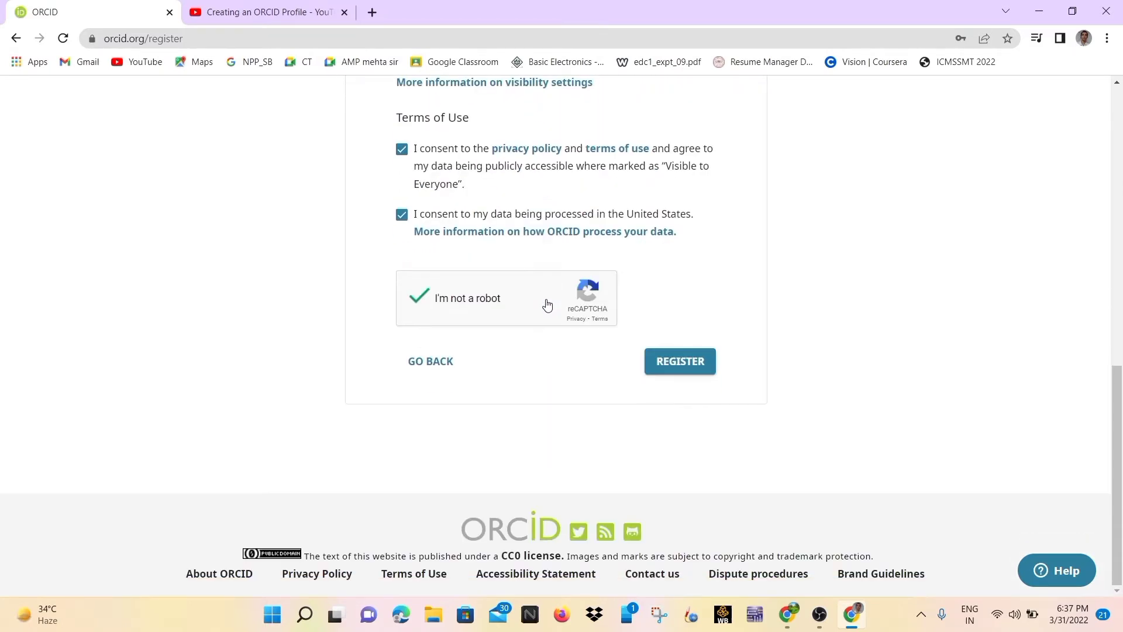
pyautogui.click(683, 360)
pyautogui.scroll(4, 665, 201)
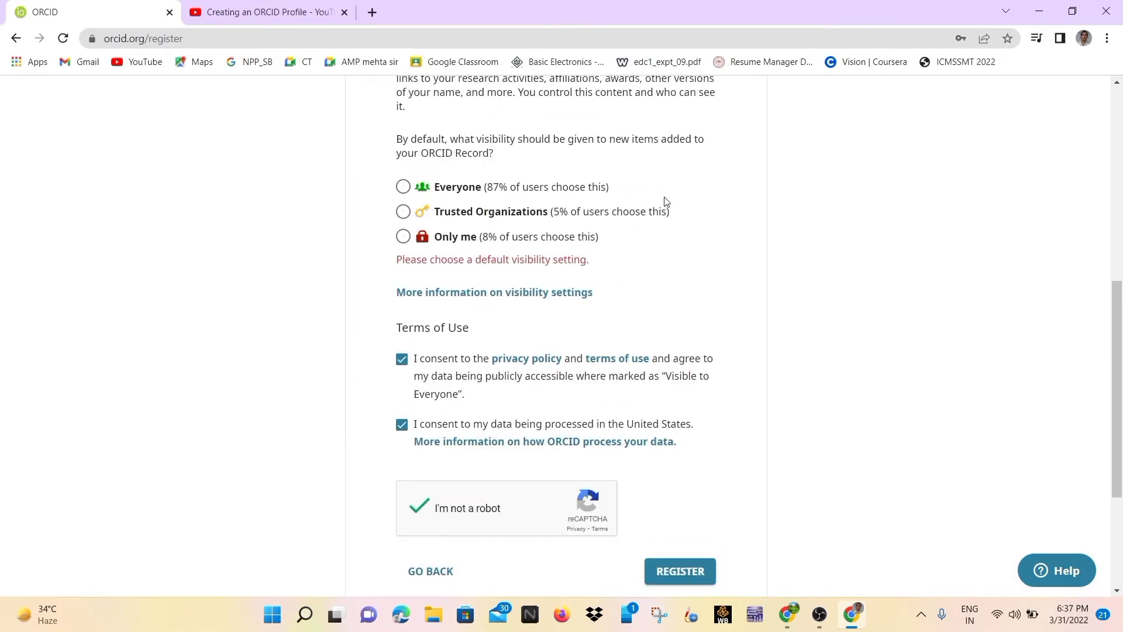
pyautogui.click(402, 186)
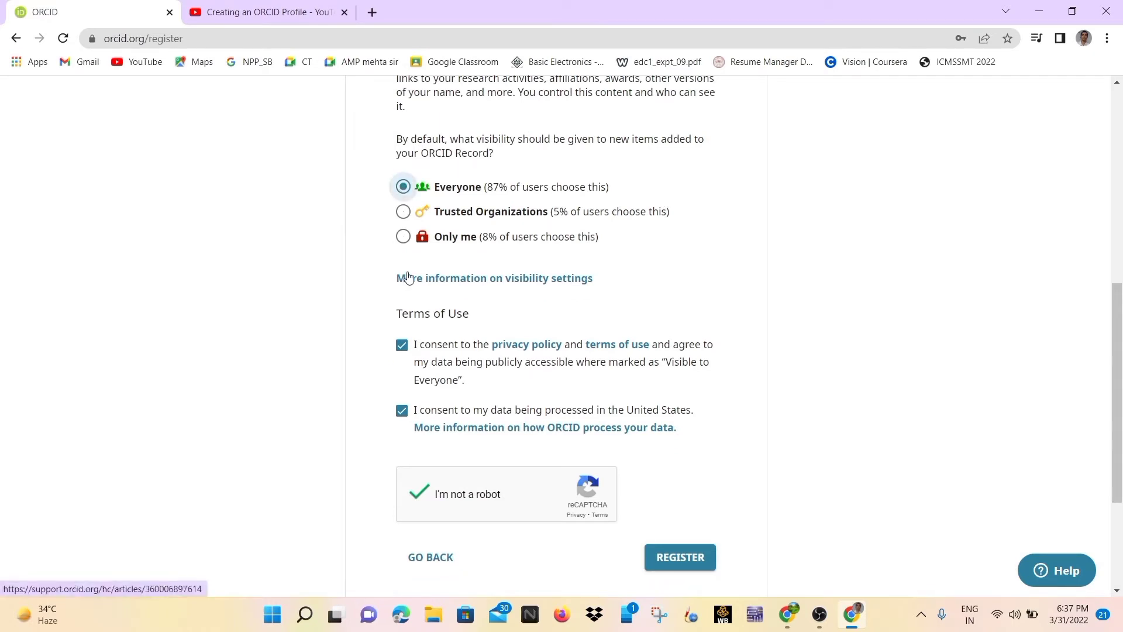
pyautogui.scroll(-3, 629, 316)
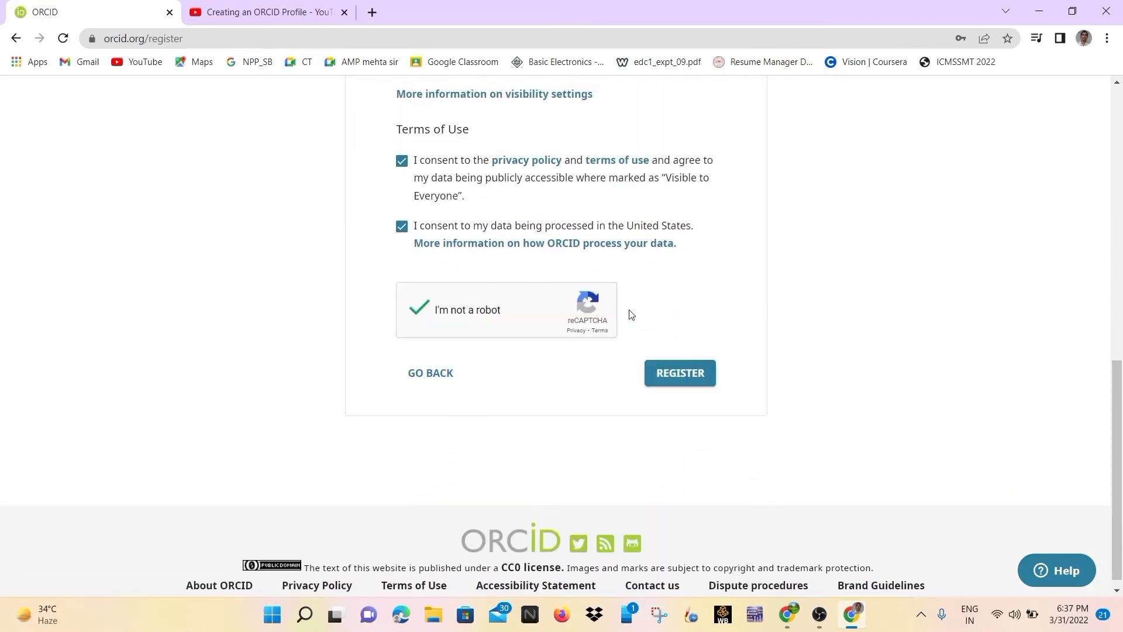
pyautogui.click(676, 377)
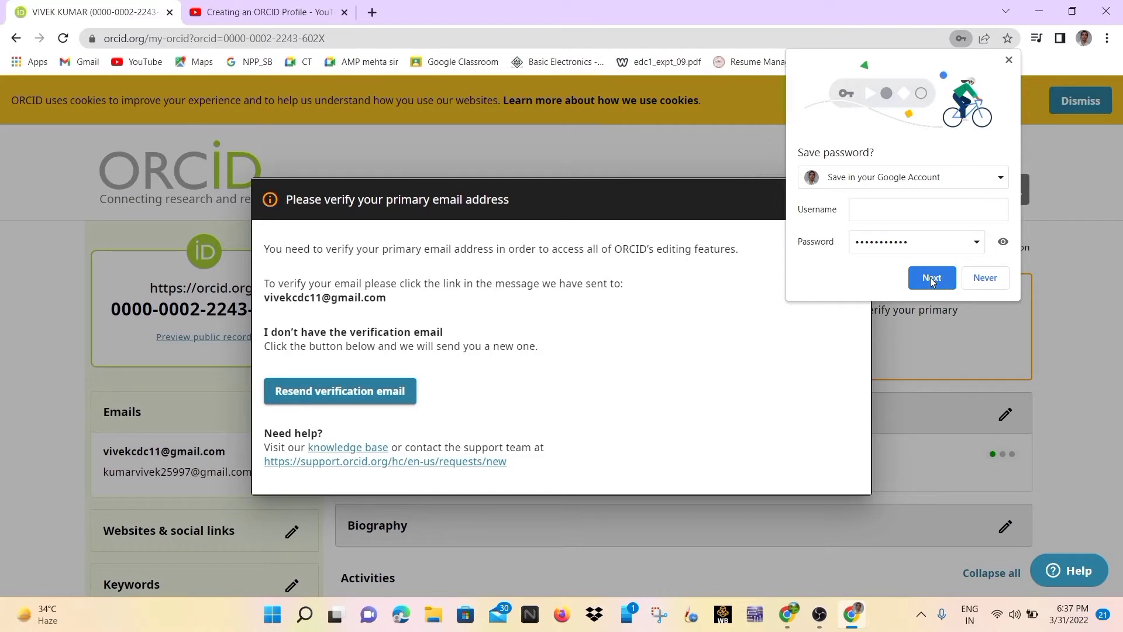
# Decline Chrome's offers to save the ORCID password
pyautogui.click(895, 213)
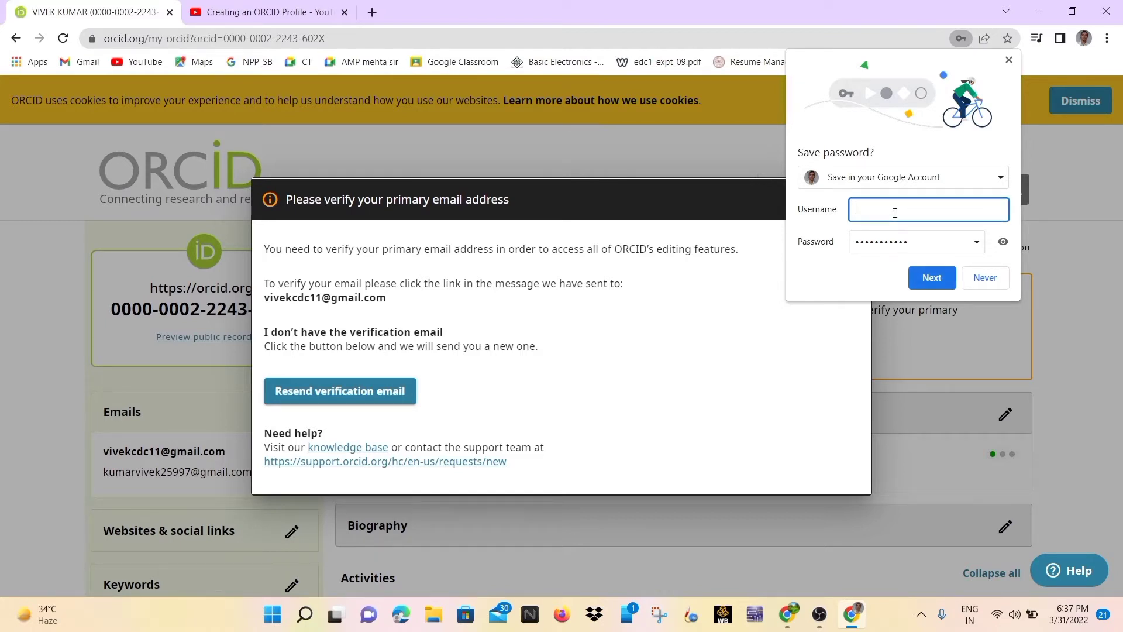
pyautogui.click(929, 277)
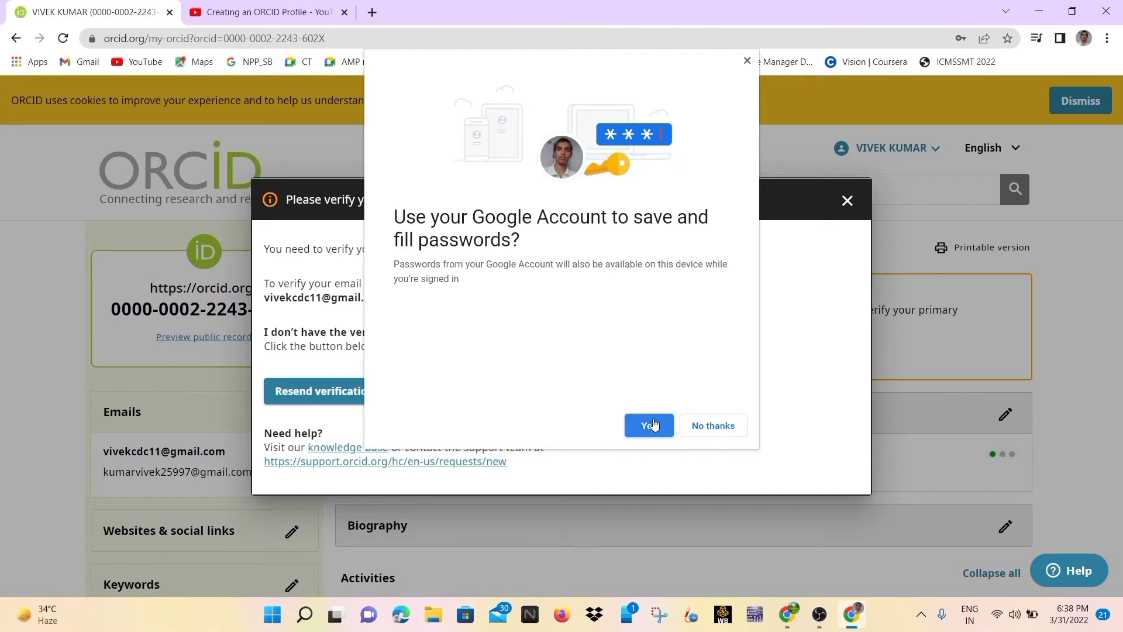
pyautogui.click(692, 426)
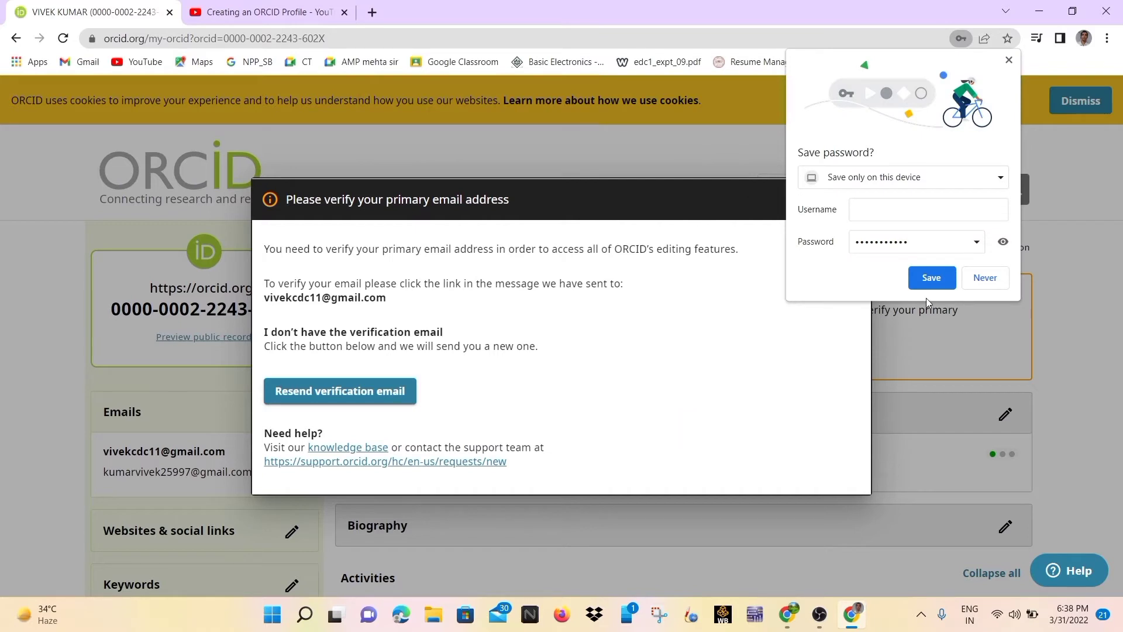
pyautogui.click(1000, 178)
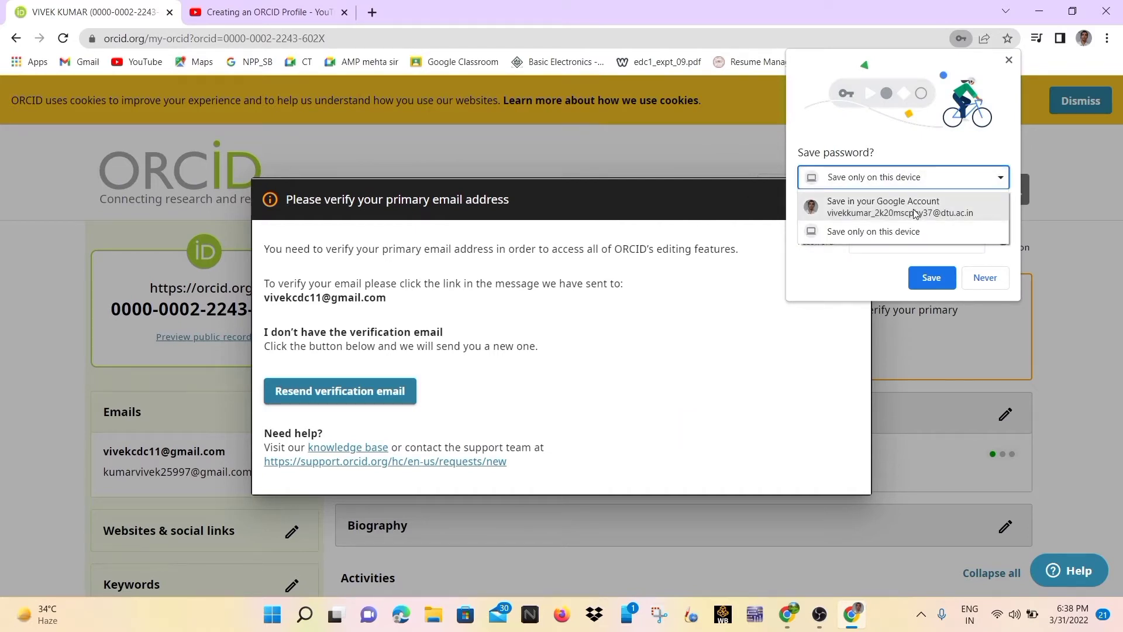
pyautogui.click(988, 279)
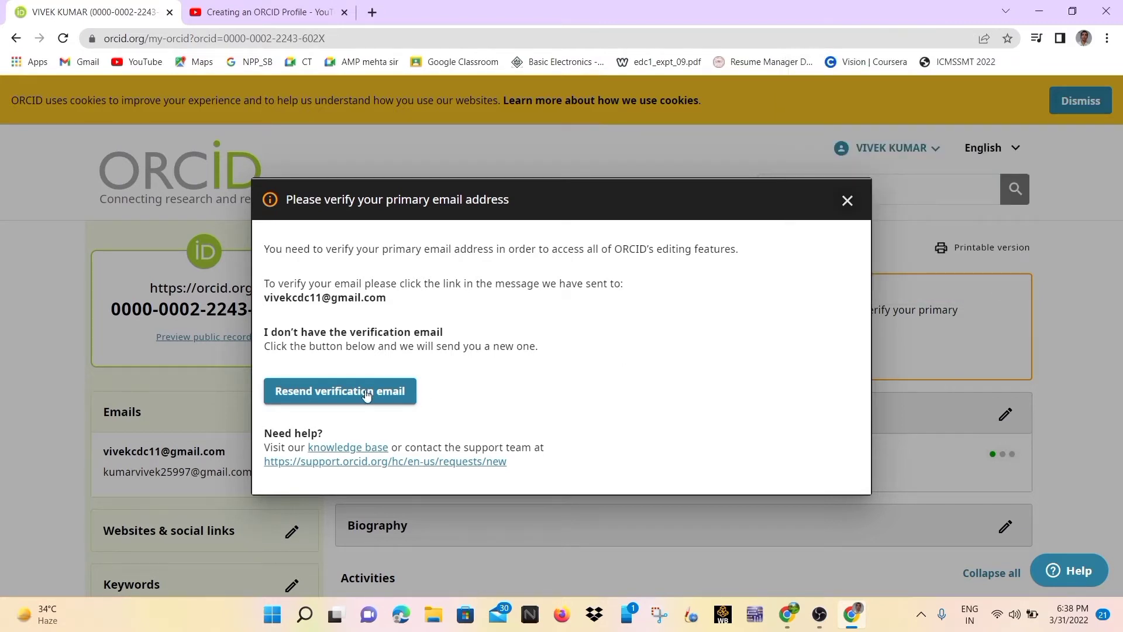
# Request another verification email and scroll the new record's empty profile page
pyautogui.click(331, 392)
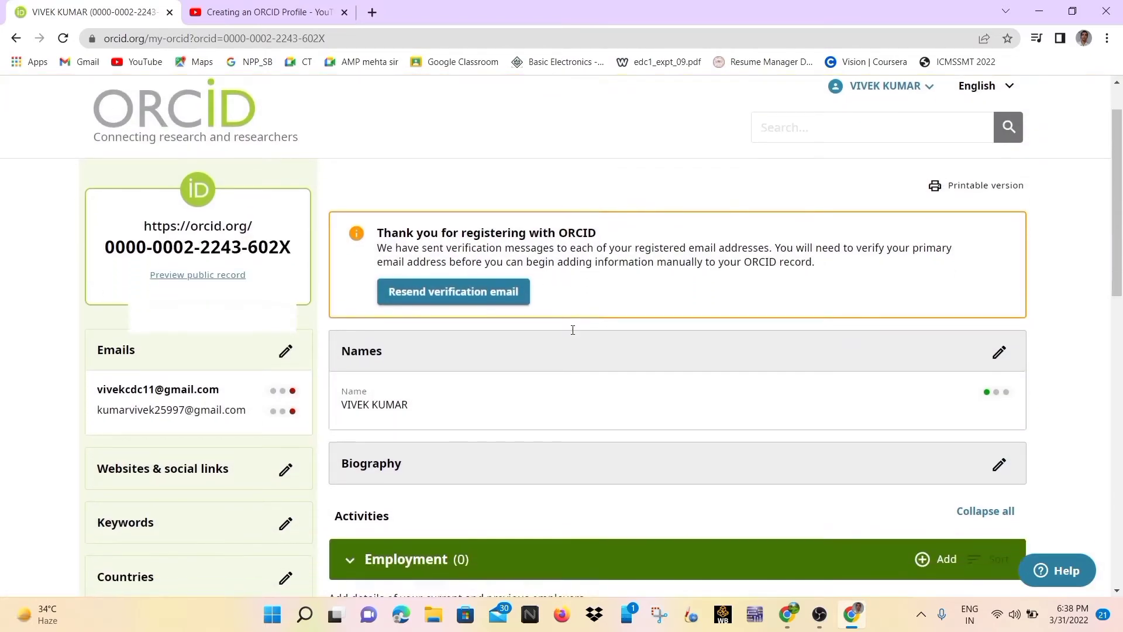
pyautogui.scroll(-3, 573, 329)
pyautogui.scroll(-4, 573, 333)
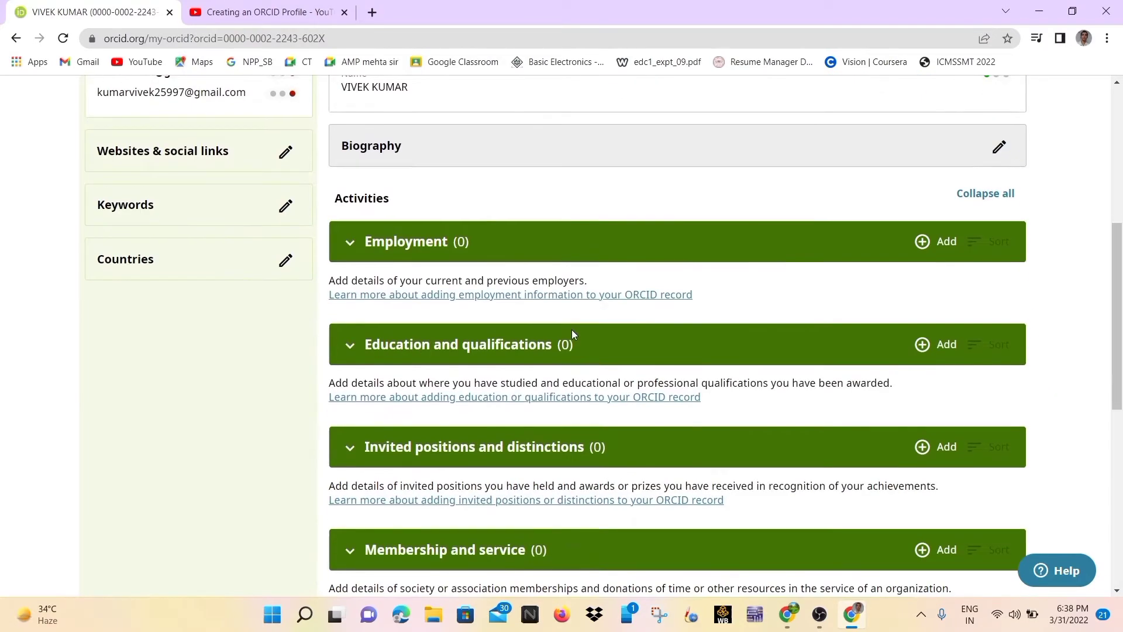
pyautogui.scroll(8, 572, 334)
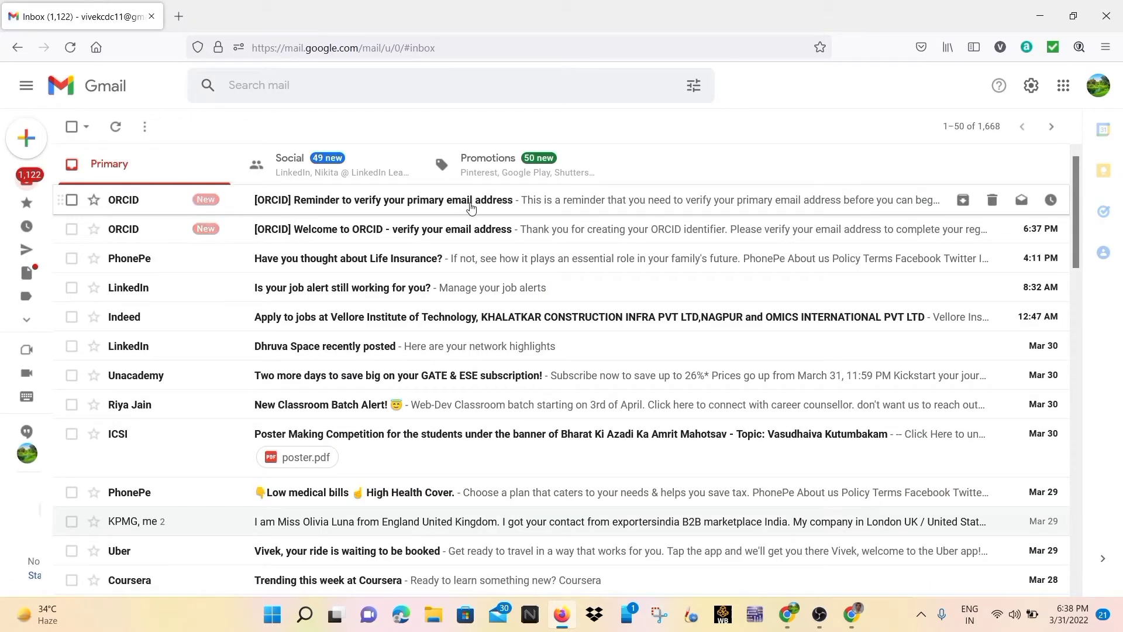
# Open the ORCID welcome email, return to the inbox, and follow the reminder's verification link
pyautogui.click(513, 240)
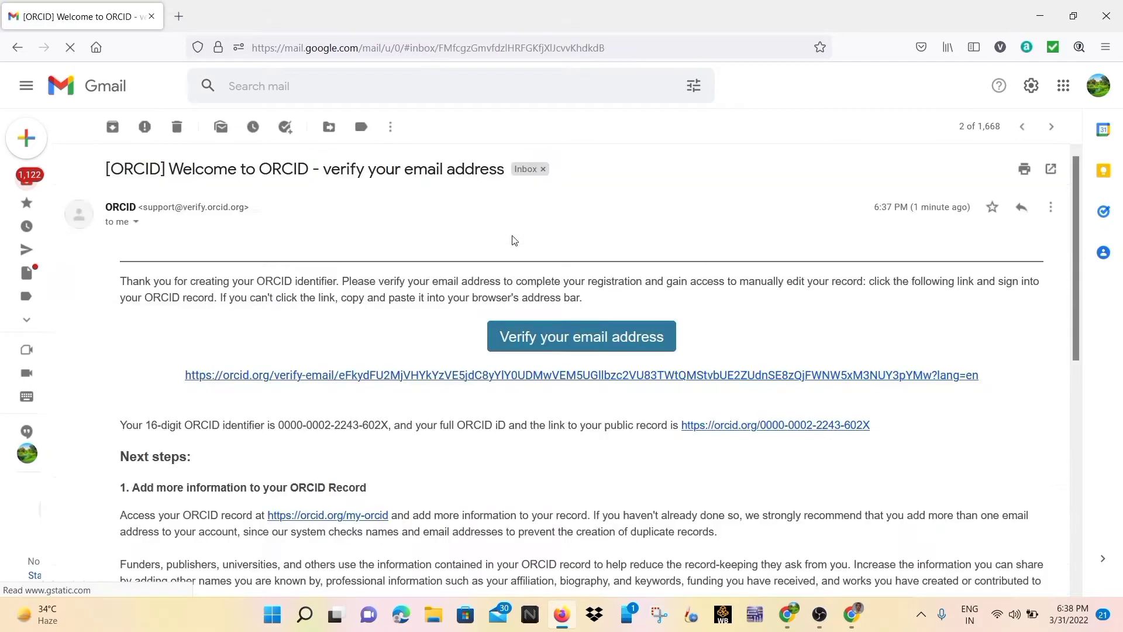
pyautogui.scroll(-4, 423, 370)
pyautogui.scroll(5, 423, 369)
pyautogui.click(80, 129)
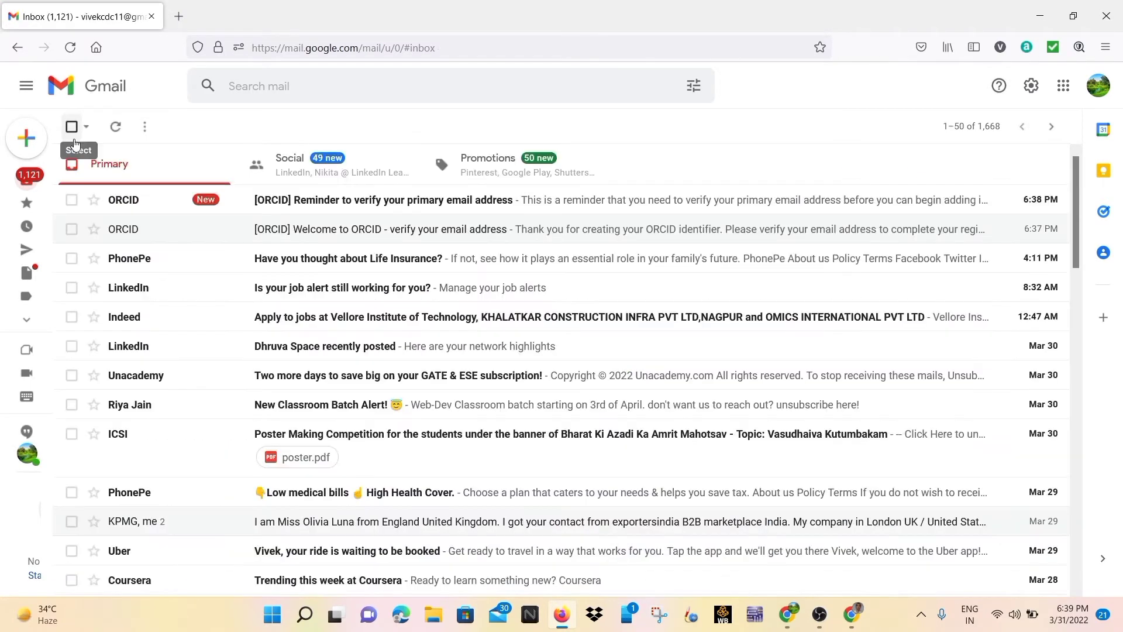
pyautogui.click(452, 206)
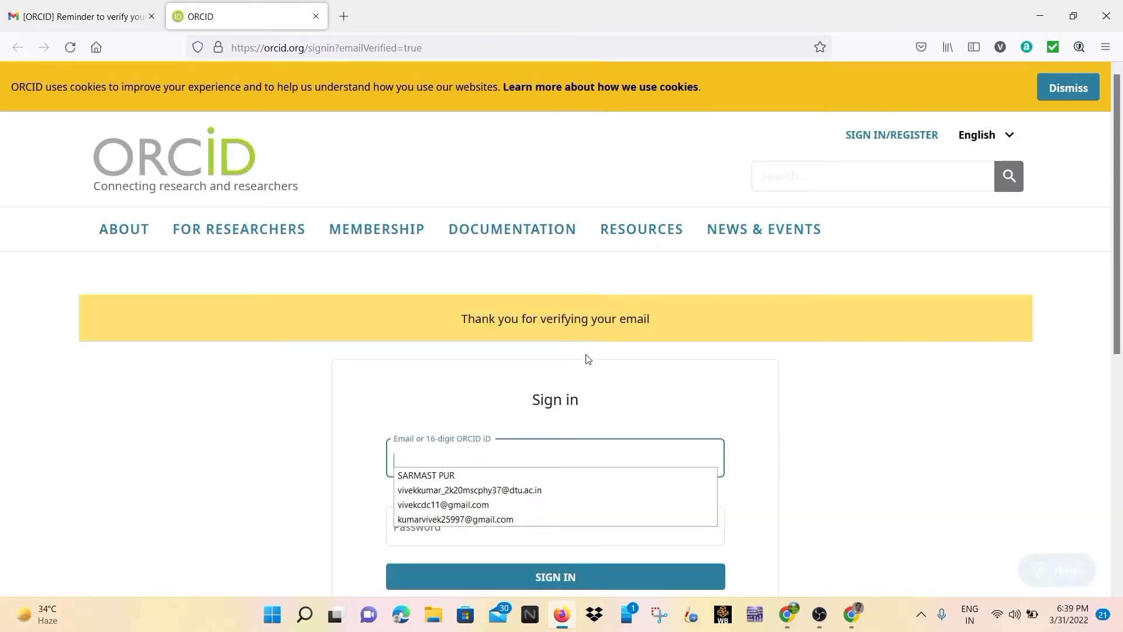
# Copy the ORCID iD from the record page in Chrome
pyautogui.scroll(-3, 587, 359)
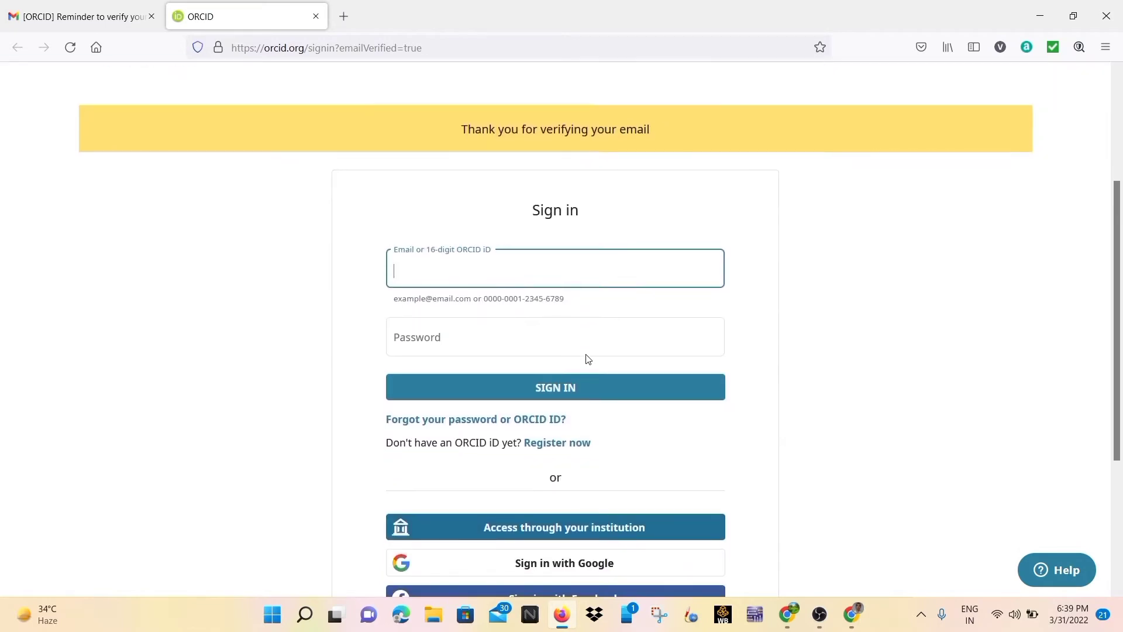
pyautogui.scroll(-2, 587, 357)
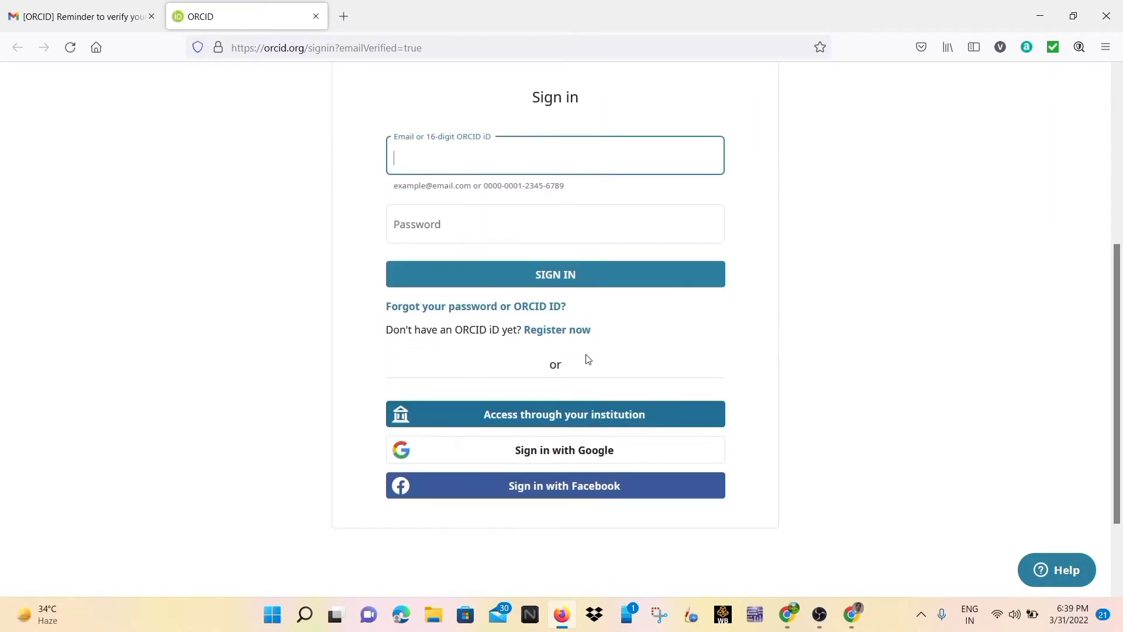
pyautogui.scroll(2, 587, 358)
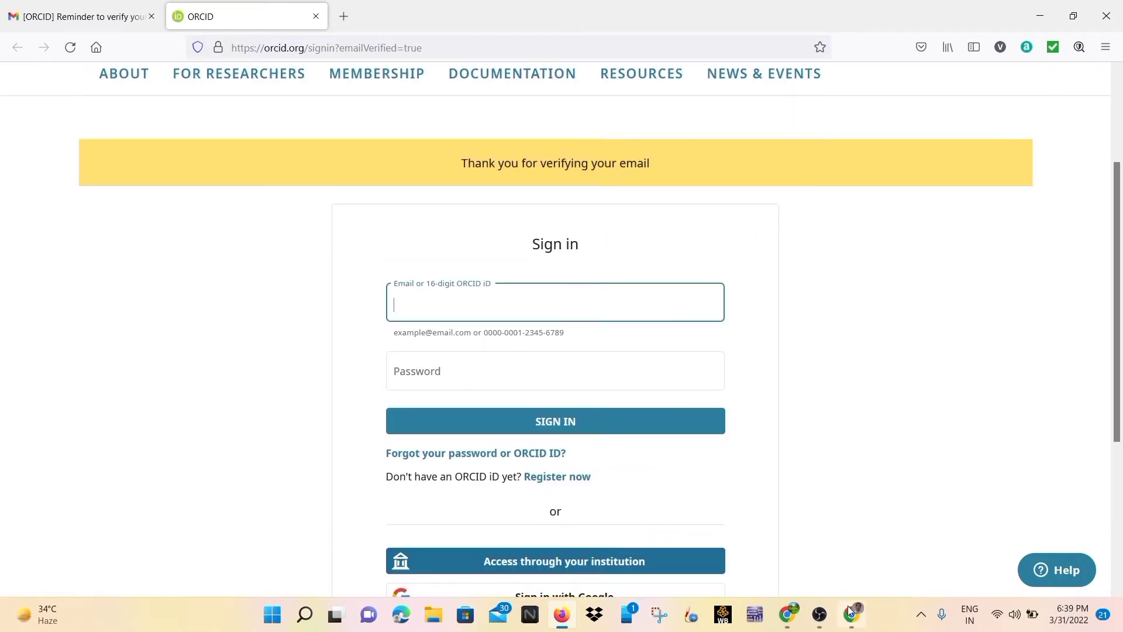
pyautogui.moveTo(851, 614)
pyautogui.click(845, 563)
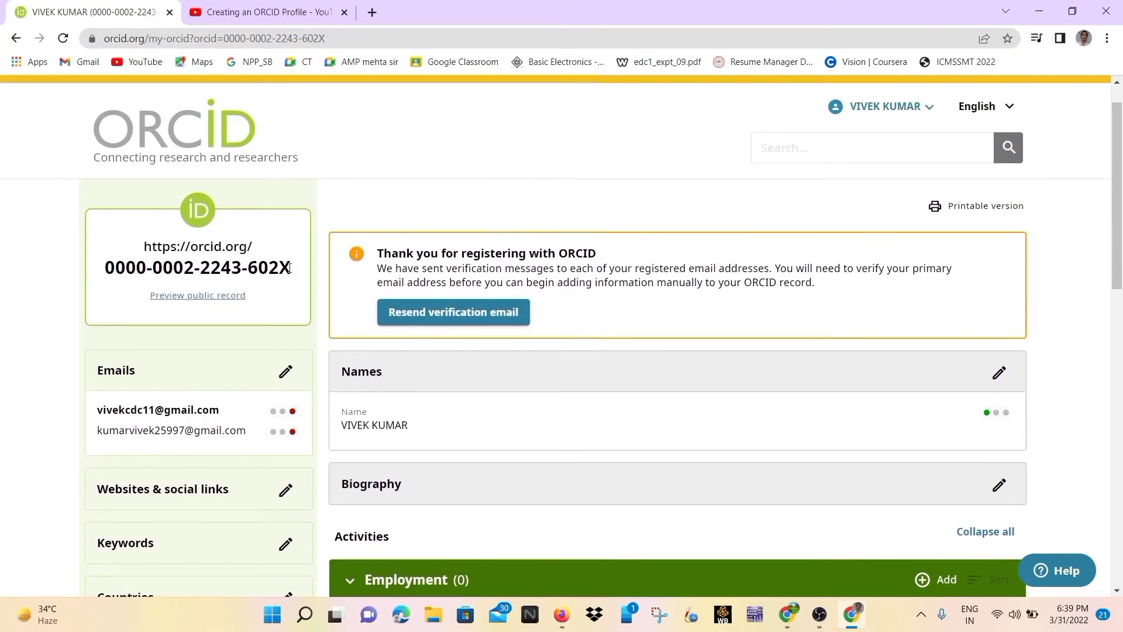
pyautogui.moveTo(289, 268); pyautogui.dragTo(98, 263)
pyautogui.rightClick(155, 268)
pyautogui.click(187, 283)
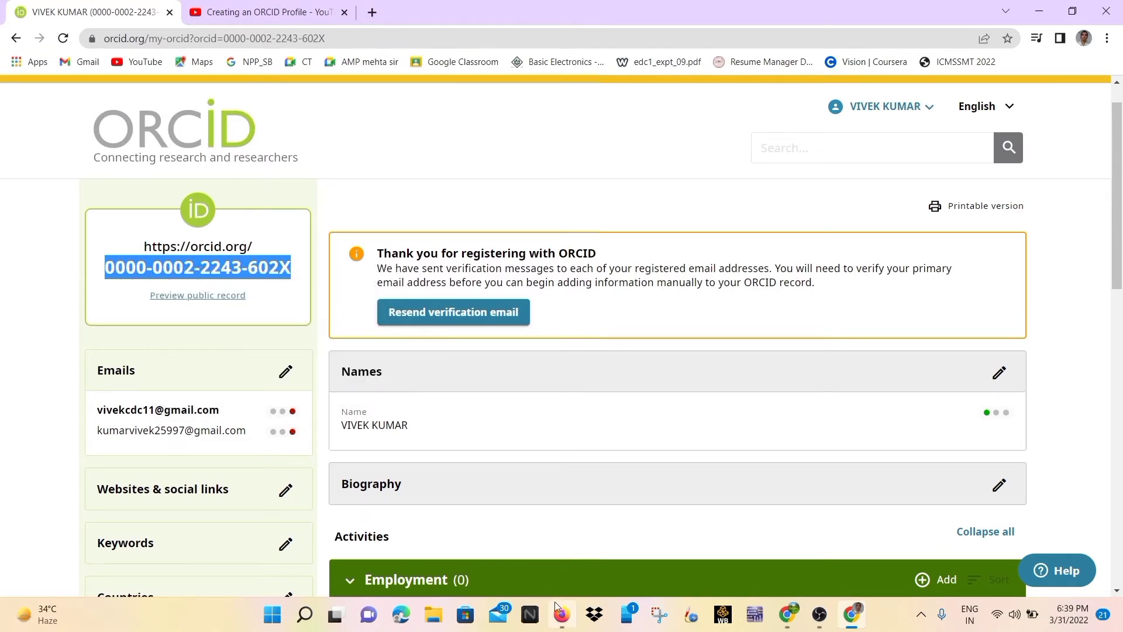
# Sign in on Firefox with the pasted ORCID iD and account password, saving the login
pyautogui.moveTo(559, 612)
pyautogui.click(593, 567)
pyautogui.click(504, 303)
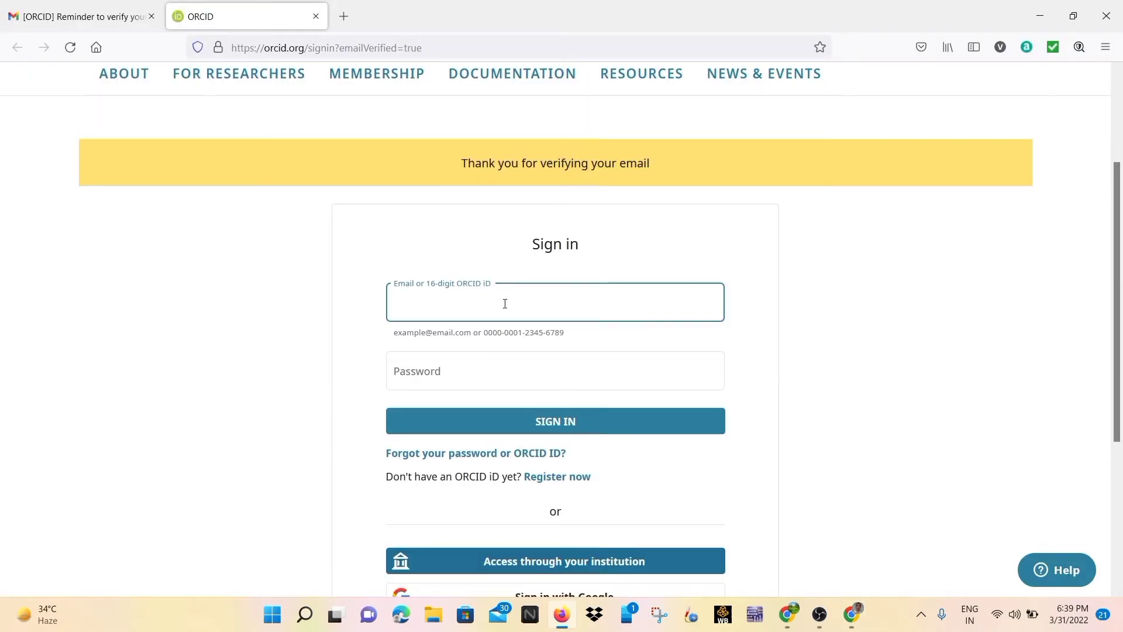
pyautogui.hotkey('ctrl', 'v')
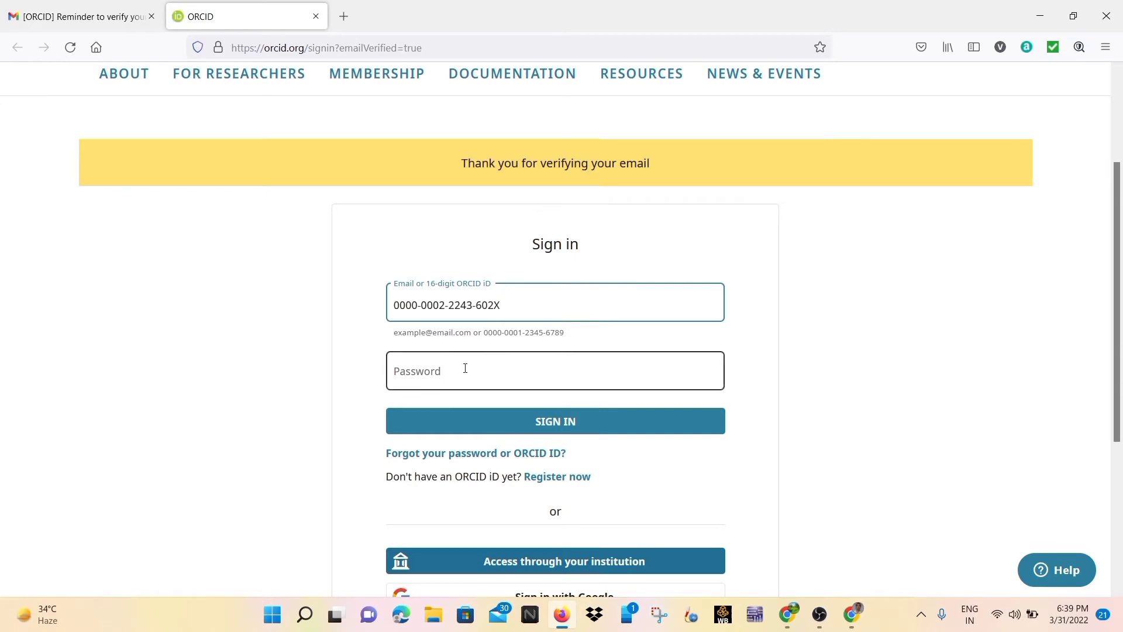
pyautogui.click(464, 368)
pyautogui.write('*')
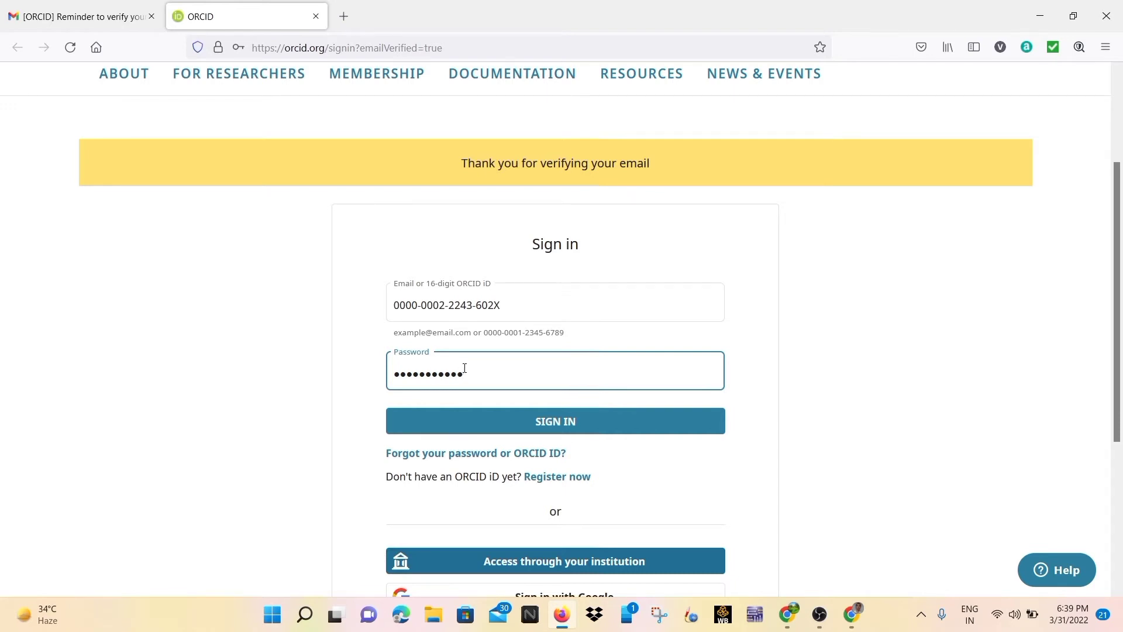
pyautogui.click(548, 428)
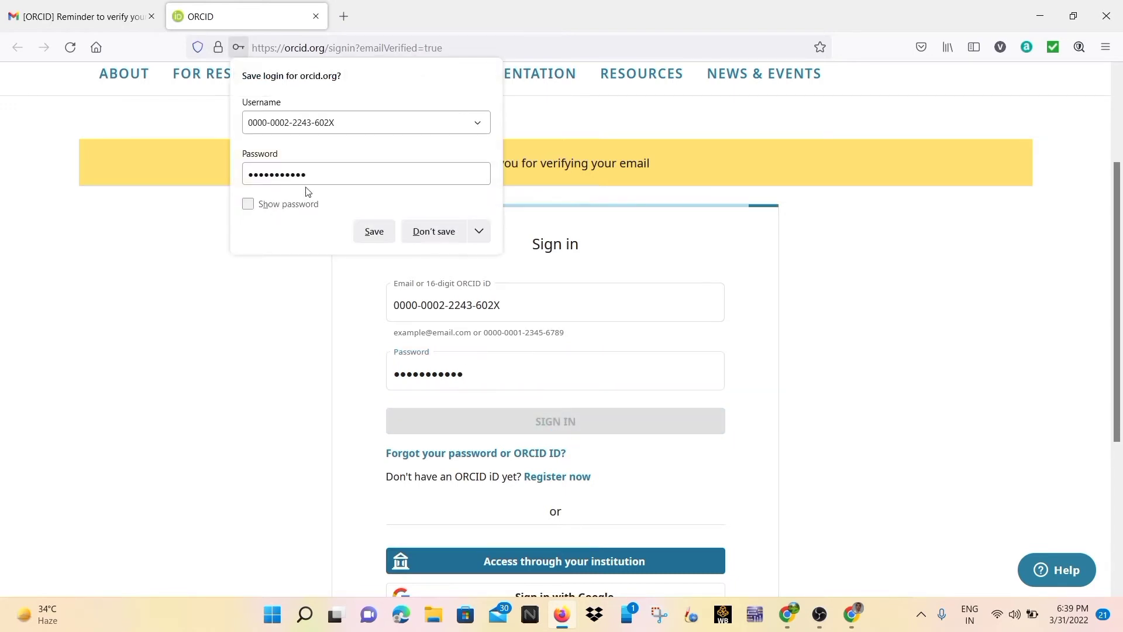
pyautogui.click(374, 231)
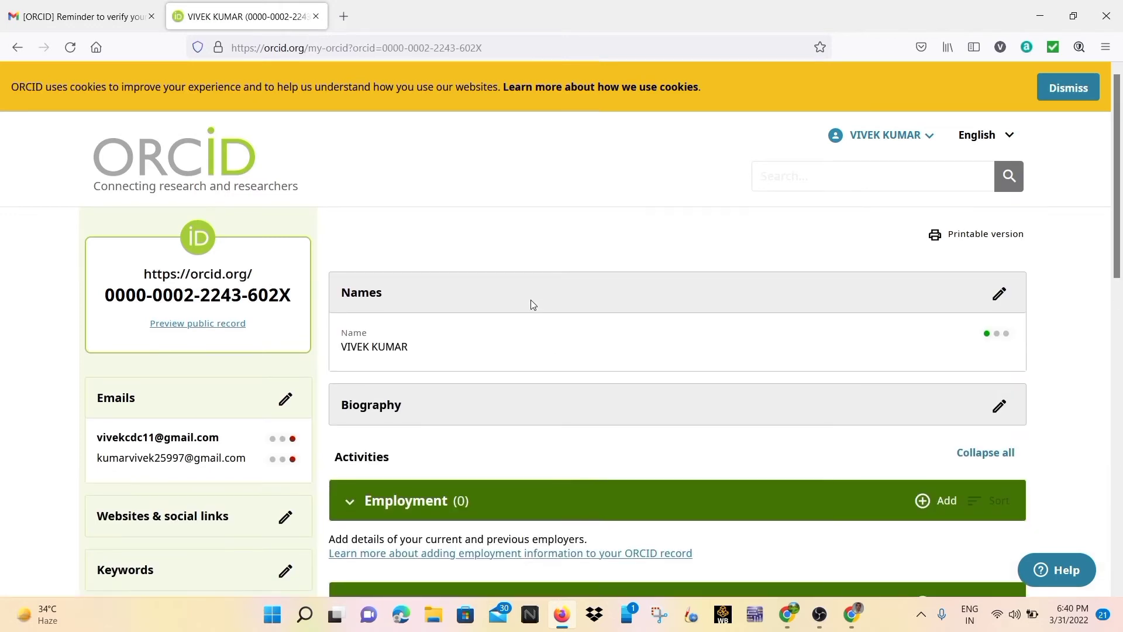
pyautogui.scroll(-1, 533, 302)
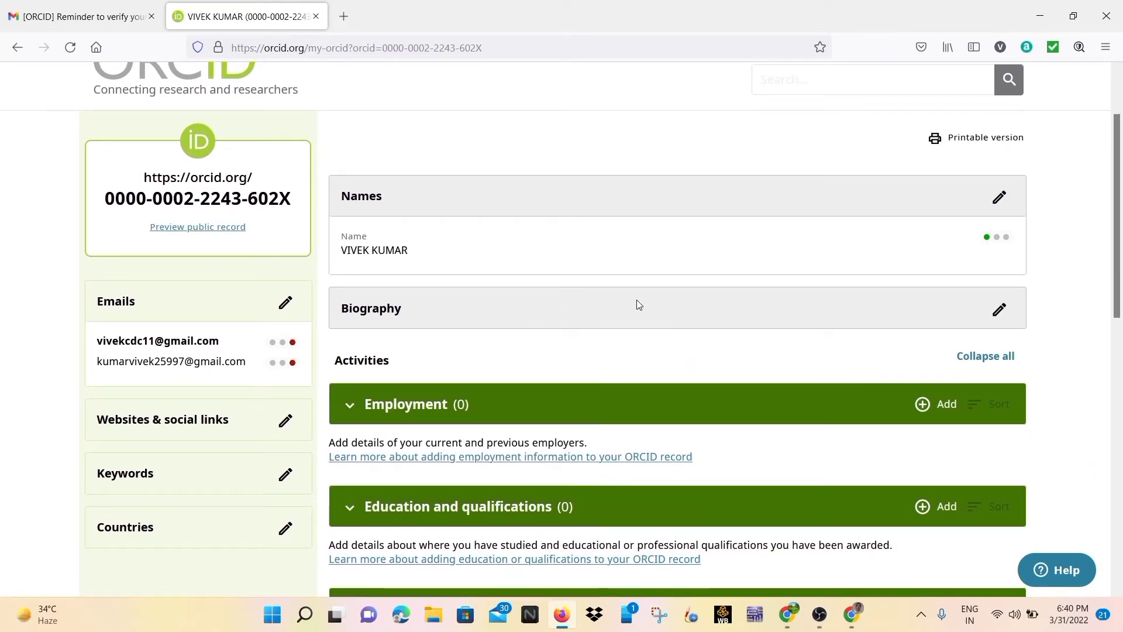
pyautogui.scroll(-1, 639, 302)
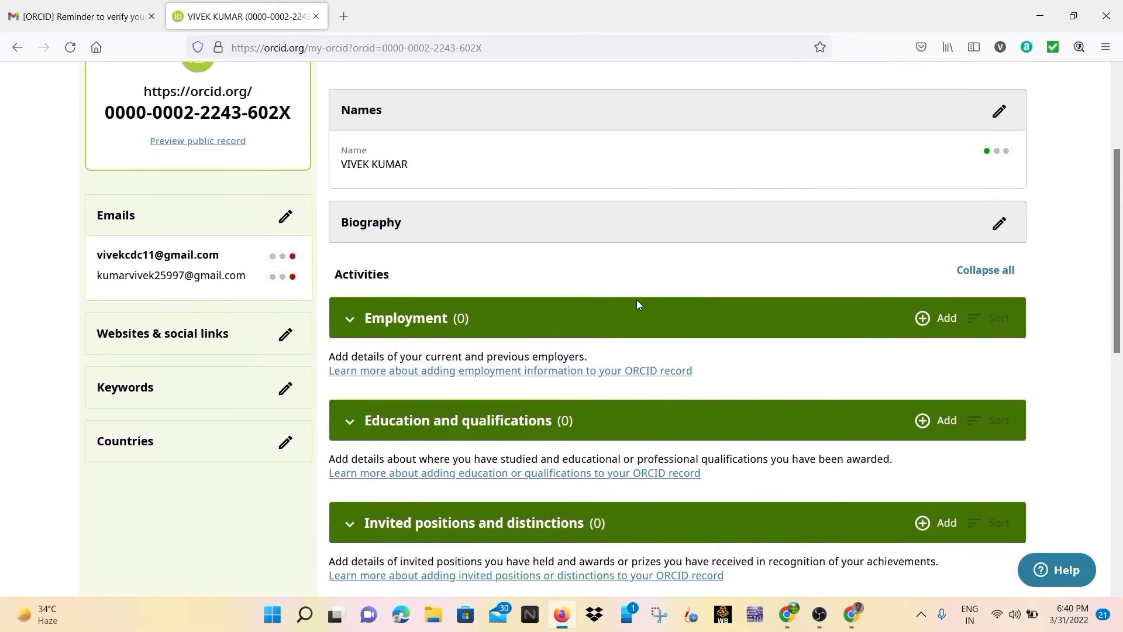
pyautogui.click(350, 323)
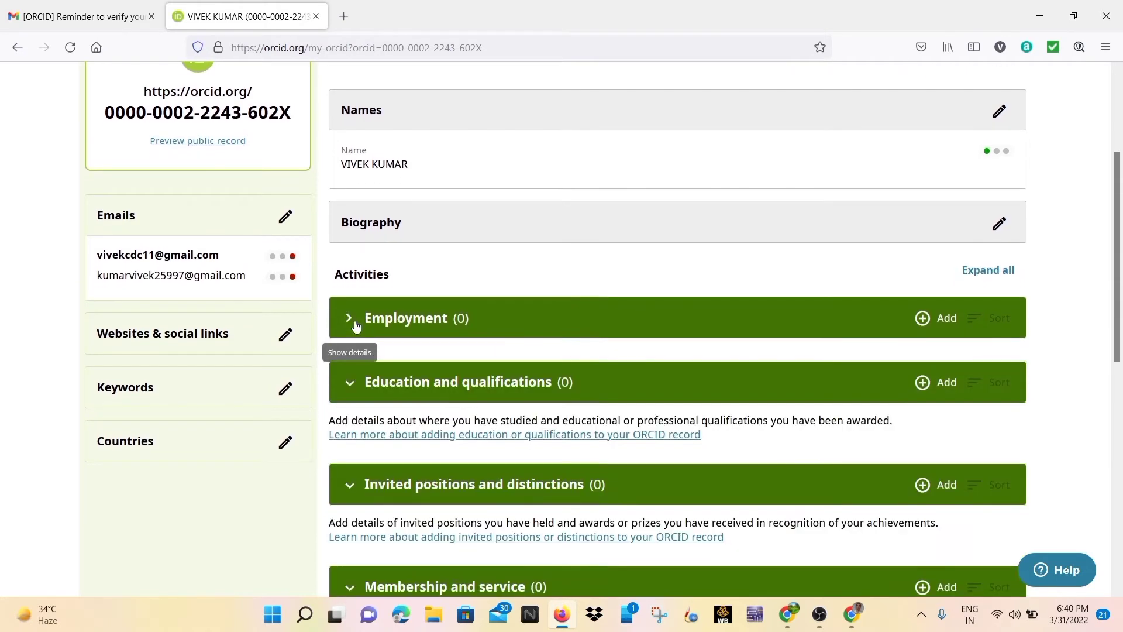
pyautogui.click(925, 318)
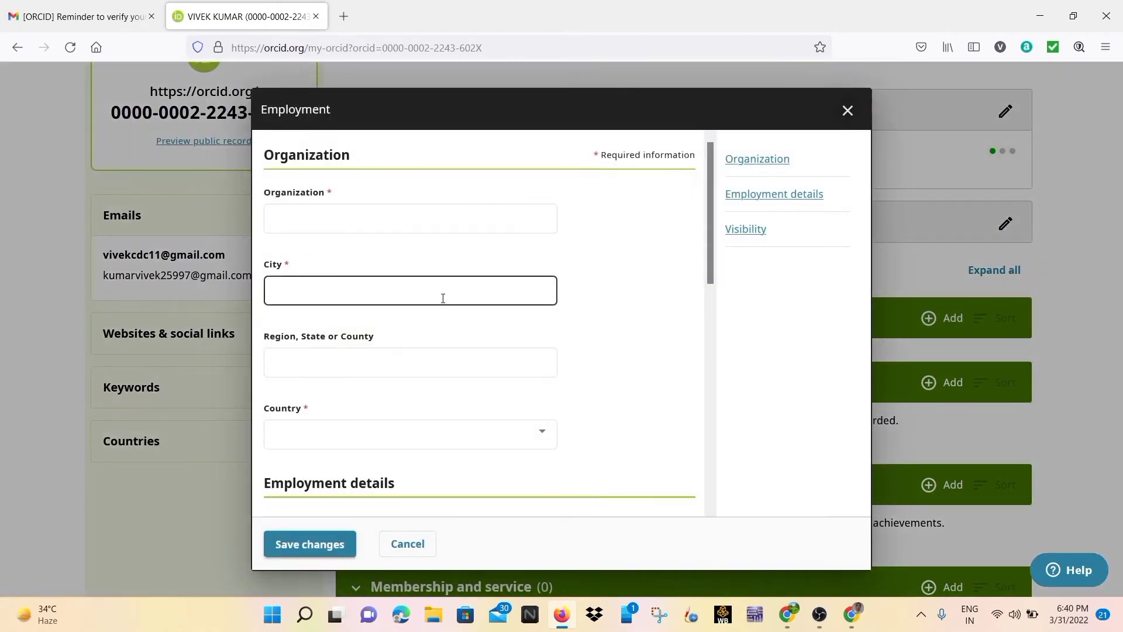
pyautogui.scroll(-3, 389, 319)
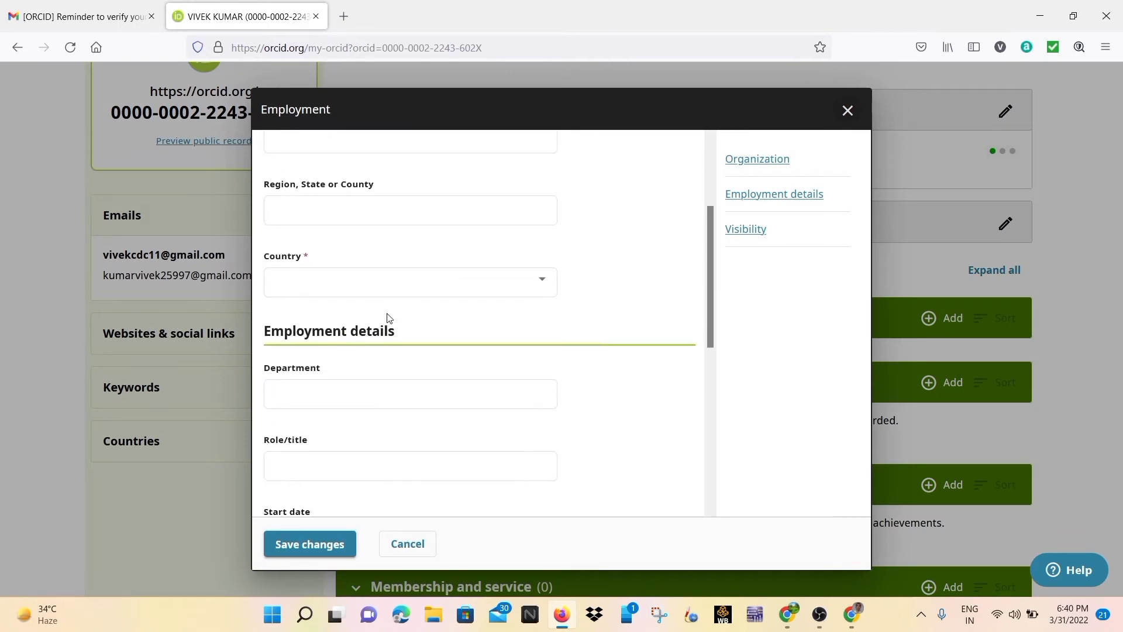
pyautogui.scroll(-7, 389, 319)
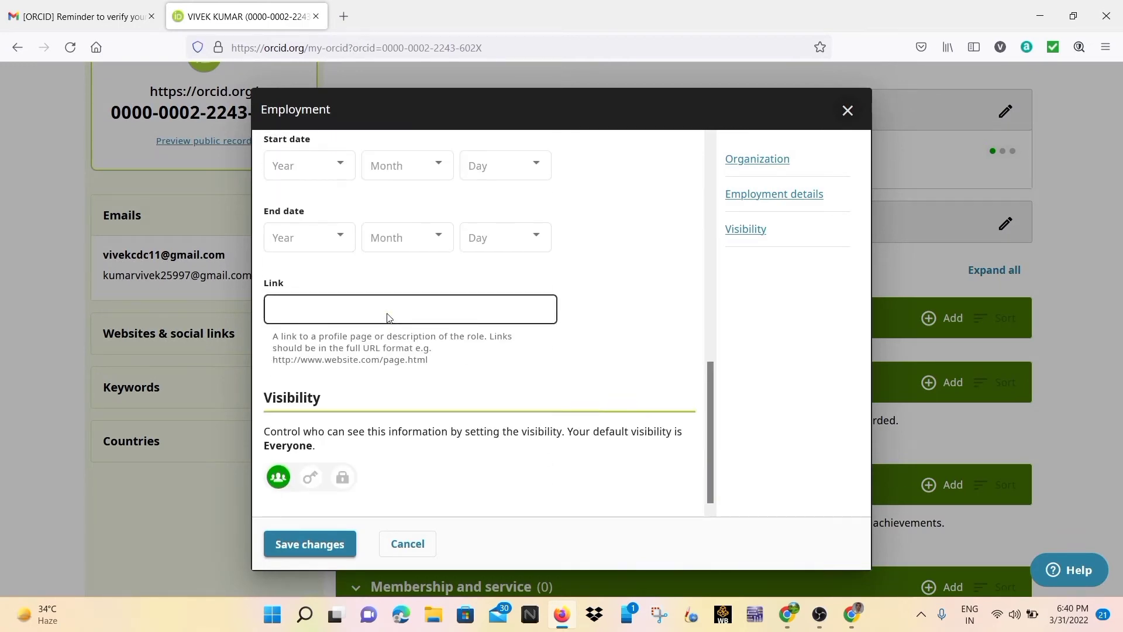
pyautogui.scroll(10, 389, 319)
# Set the employer organization to Delhi Technological University from the suggestions
pyautogui.click(343, 214)
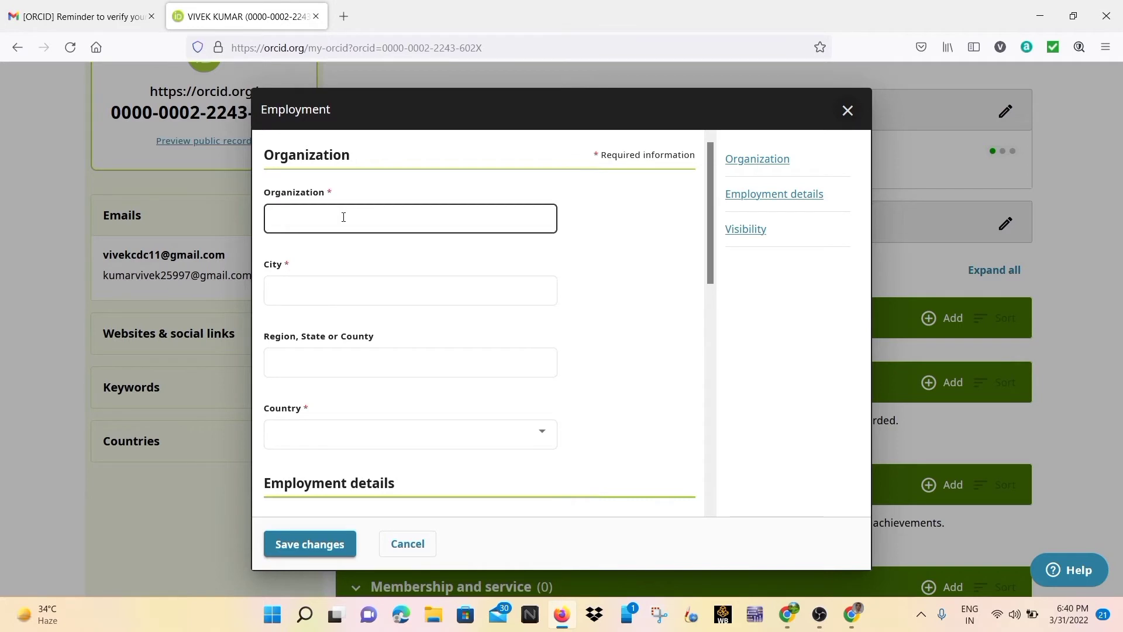
pyautogui.scroll(-2, 343, 217)
pyautogui.scroll(2, 343, 217)
pyautogui.write('Delhi Te')
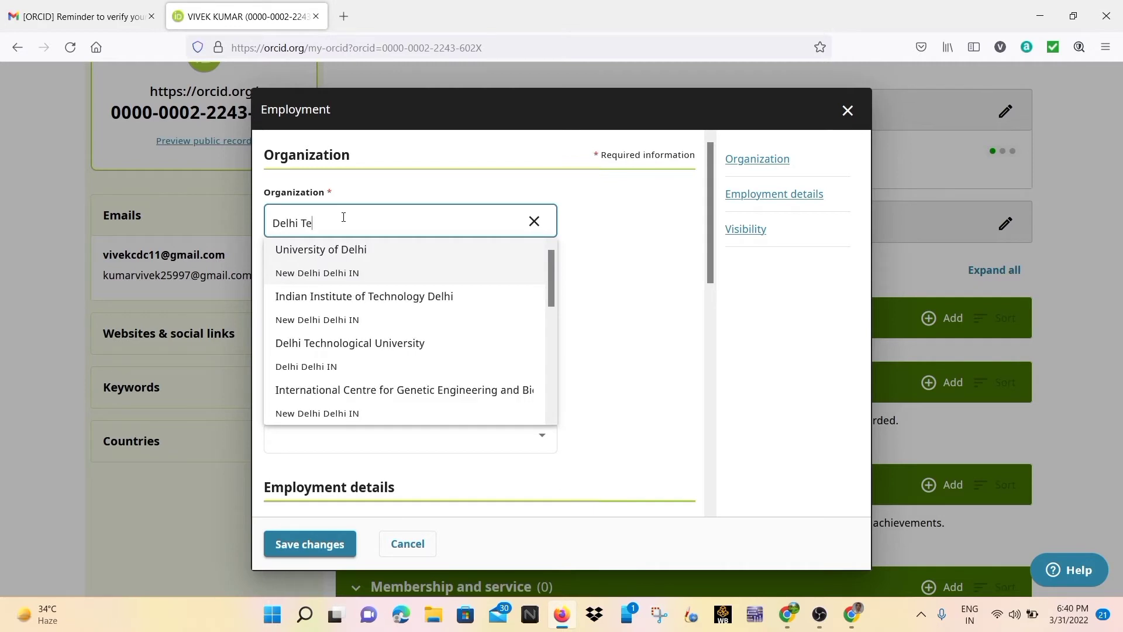
pyautogui.write('ch')
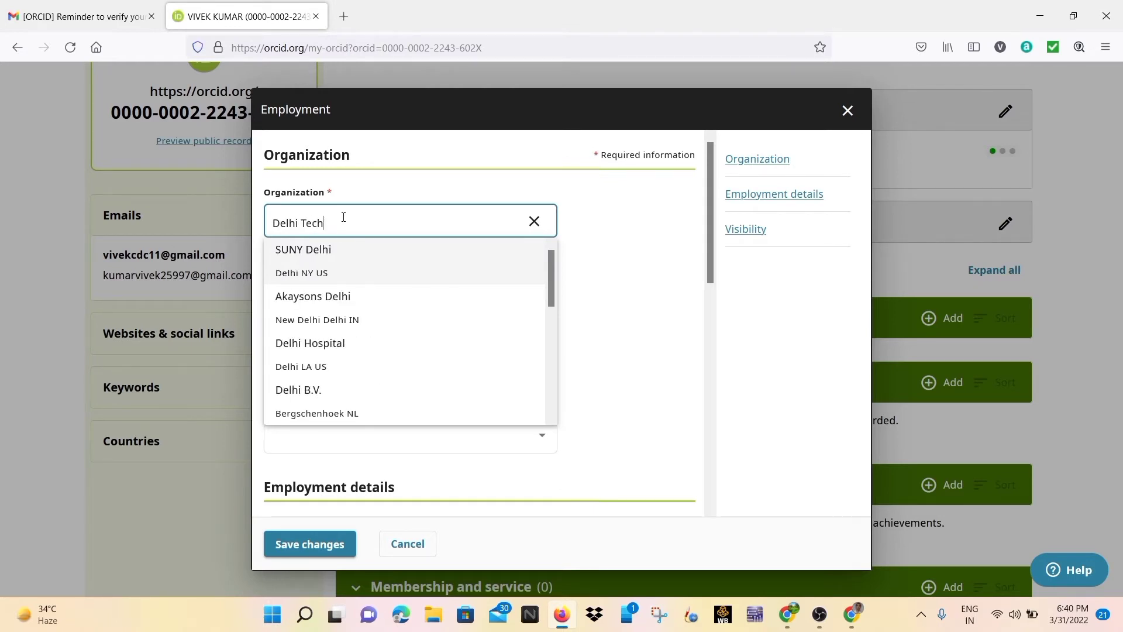
pyautogui.write('bological University')
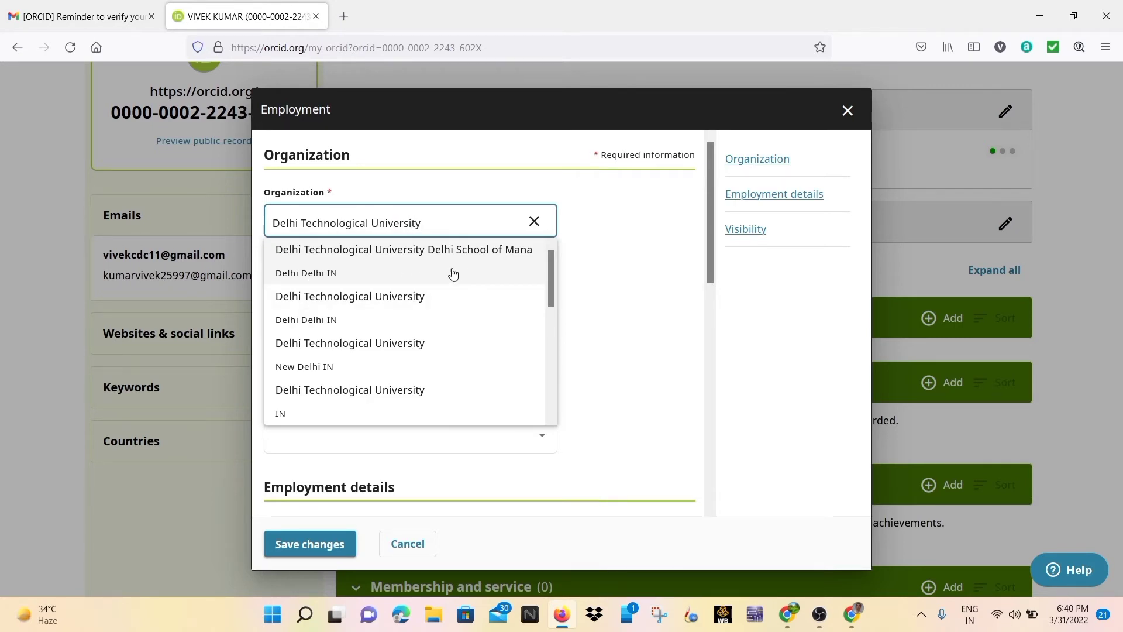
pyautogui.click(413, 298)
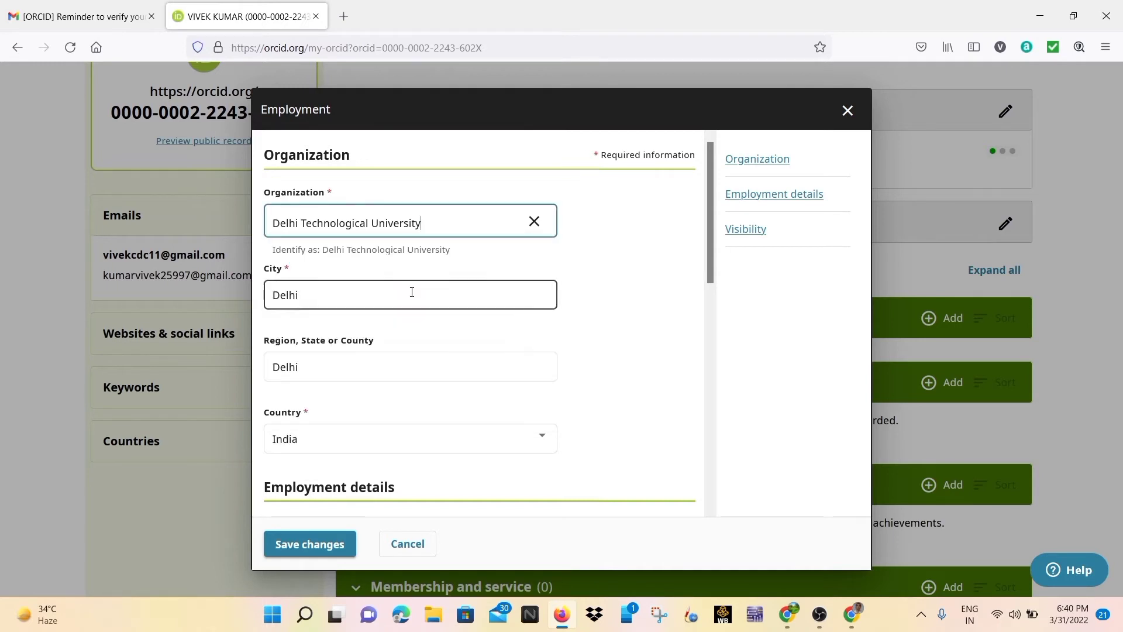
# Fill in Department of Physics as the department and Research Student as the role/title
pyautogui.scroll(-3, 367, 367)
pyautogui.click(358, 367)
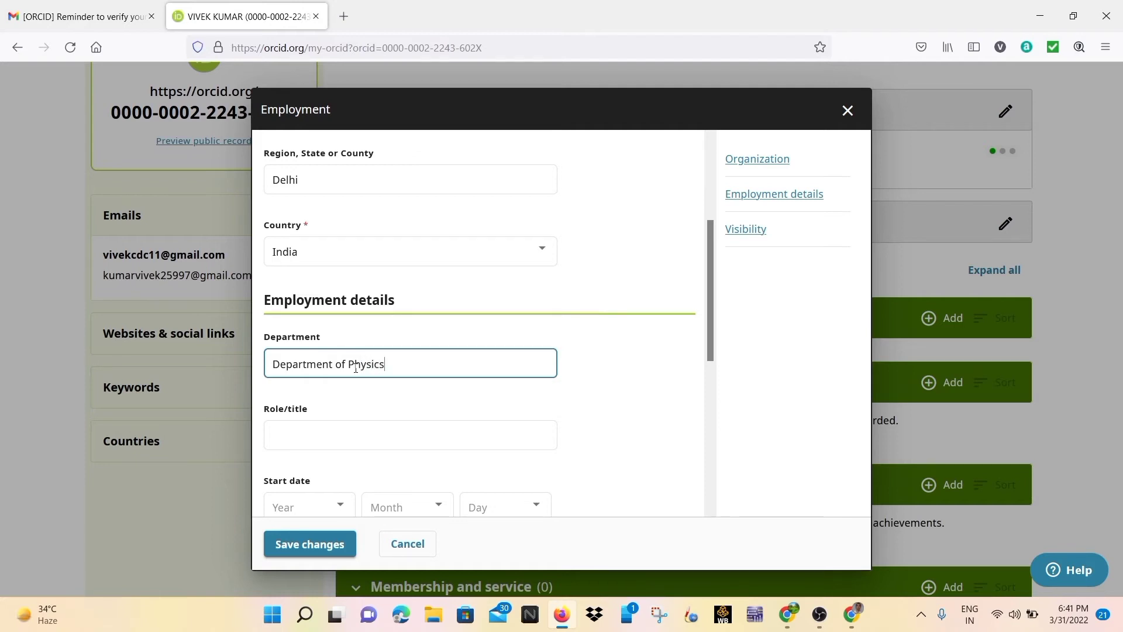
pyautogui.click(325, 438)
pyautogui.scroll(-1, 325, 438)
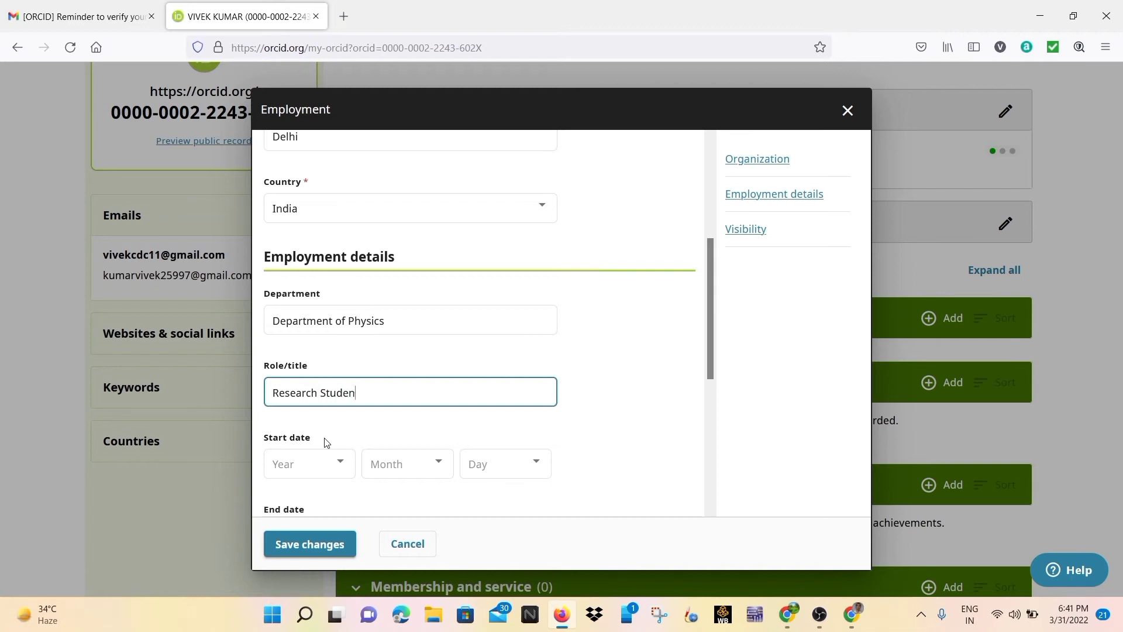
pyautogui.scroll(-3, 326, 443)
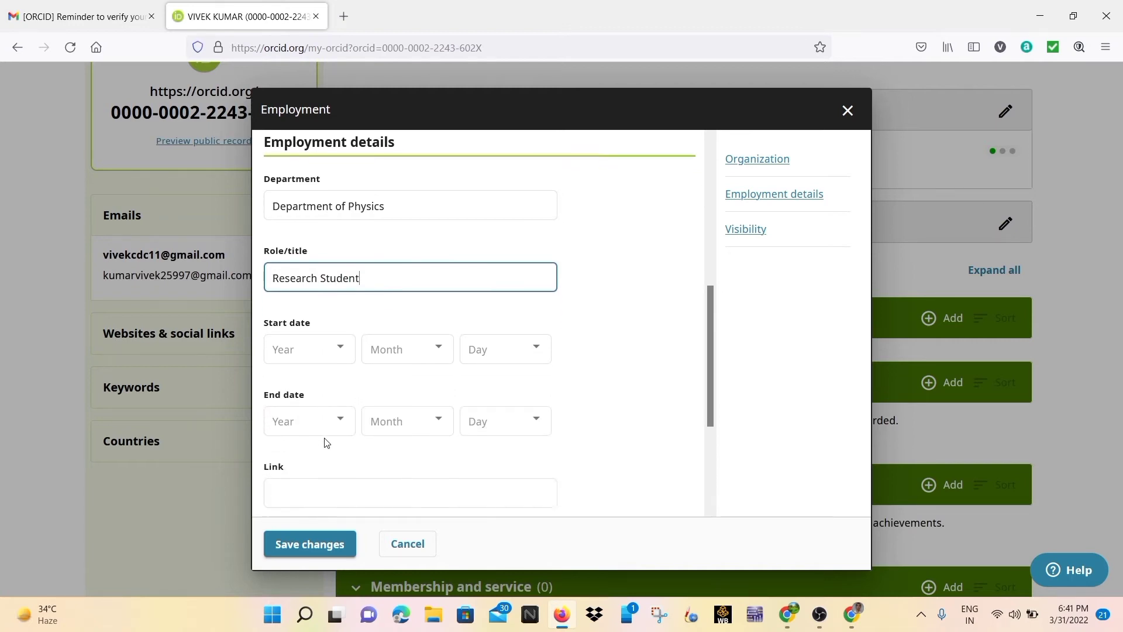
pyautogui.scroll(-2, 325, 437)
pyautogui.scroll(3, 325, 437)
pyautogui.scroll(-2, 326, 437)
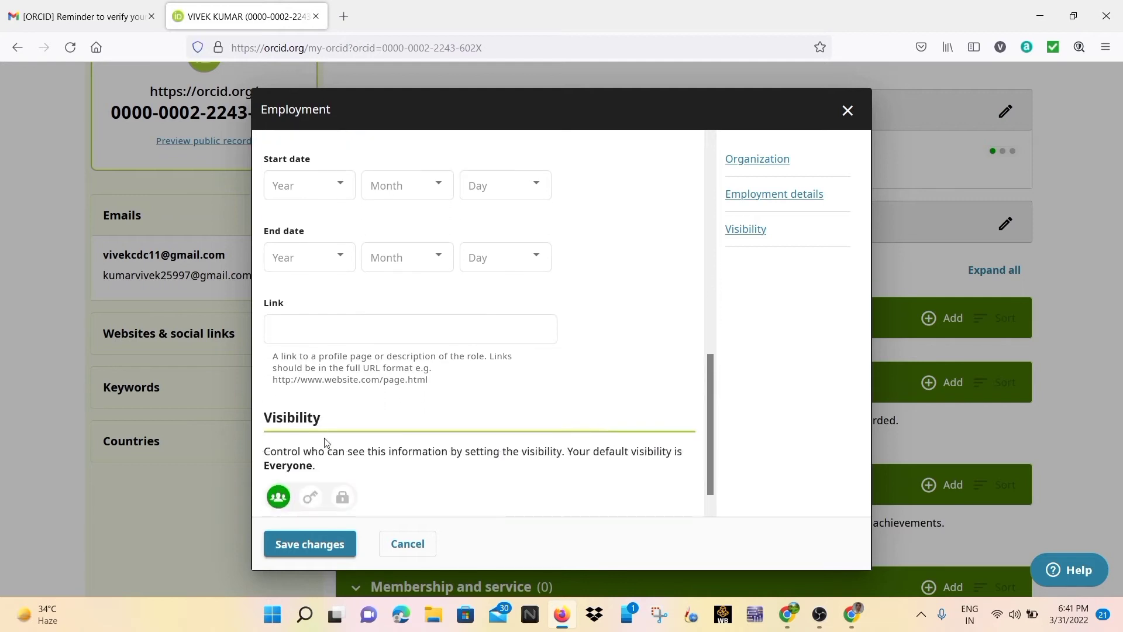
pyautogui.scroll(3, 326, 443)
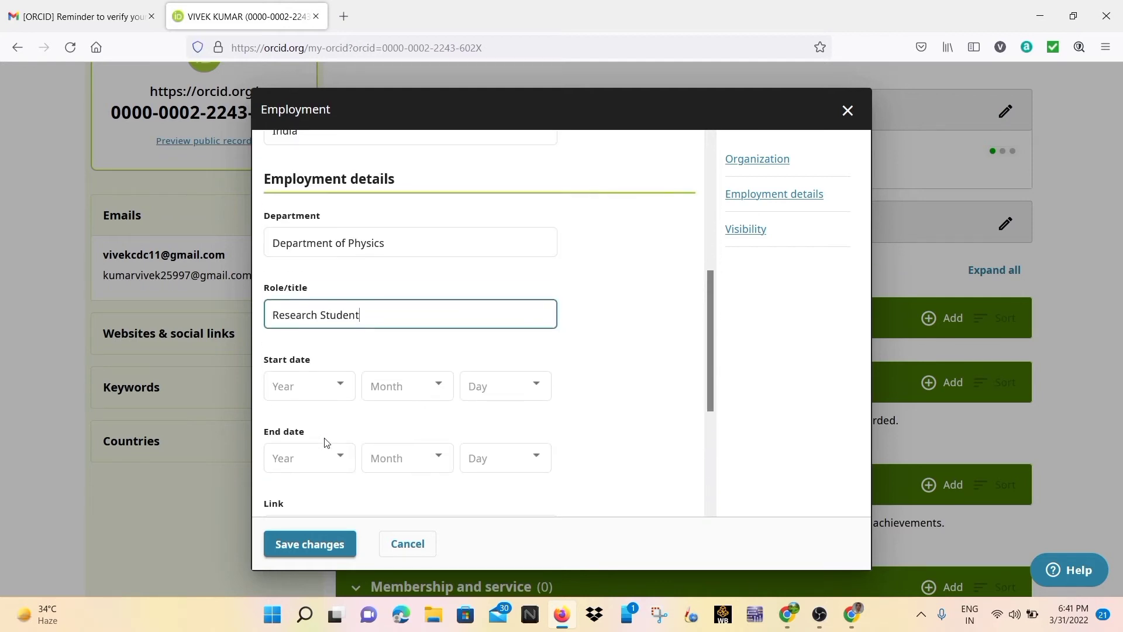
pyautogui.scroll(2, 375, 329)
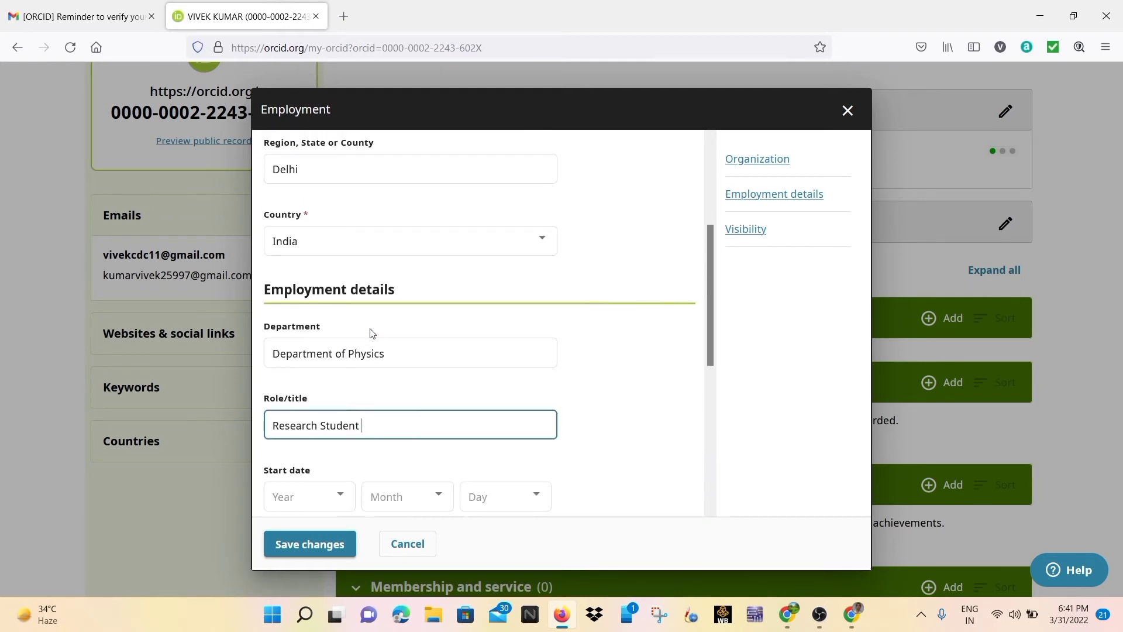
pyautogui.scroll(3, 372, 334)
pyautogui.scroll(-9, 370, 333)
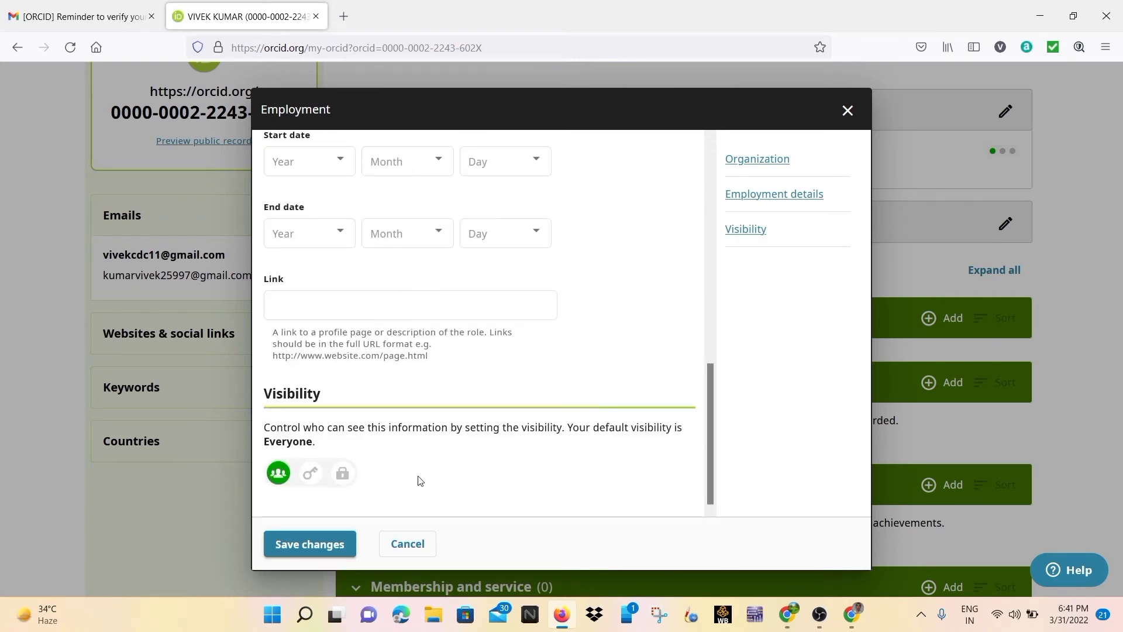
# Save the employment entry and start a new education entry
pyautogui.click(313, 549)
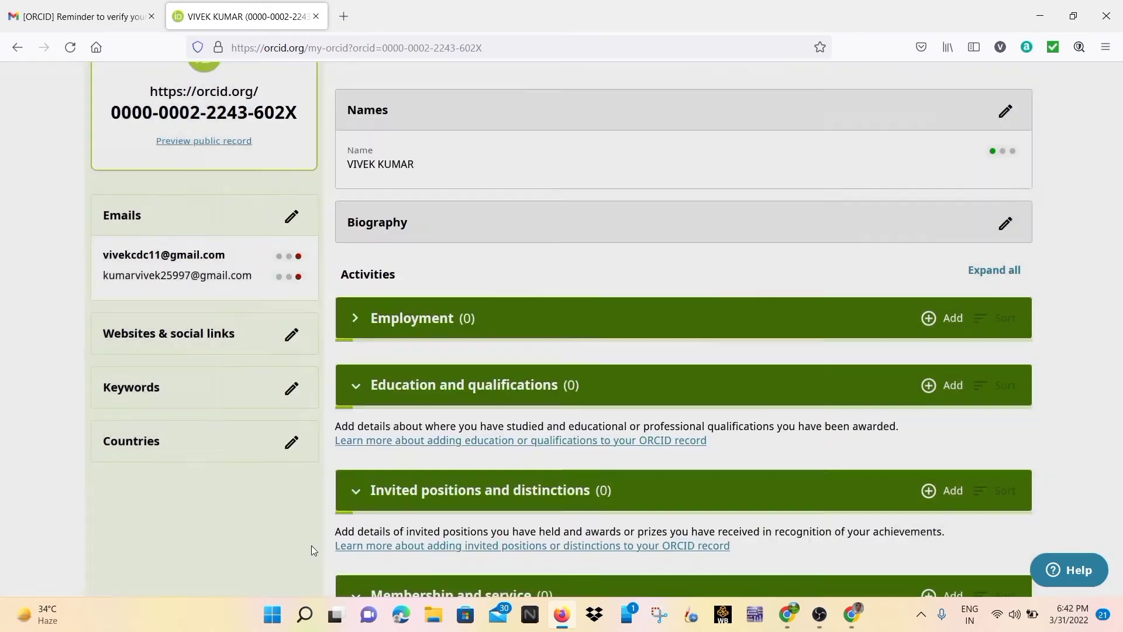
pyautogui.scroll(-1, 718, 359)
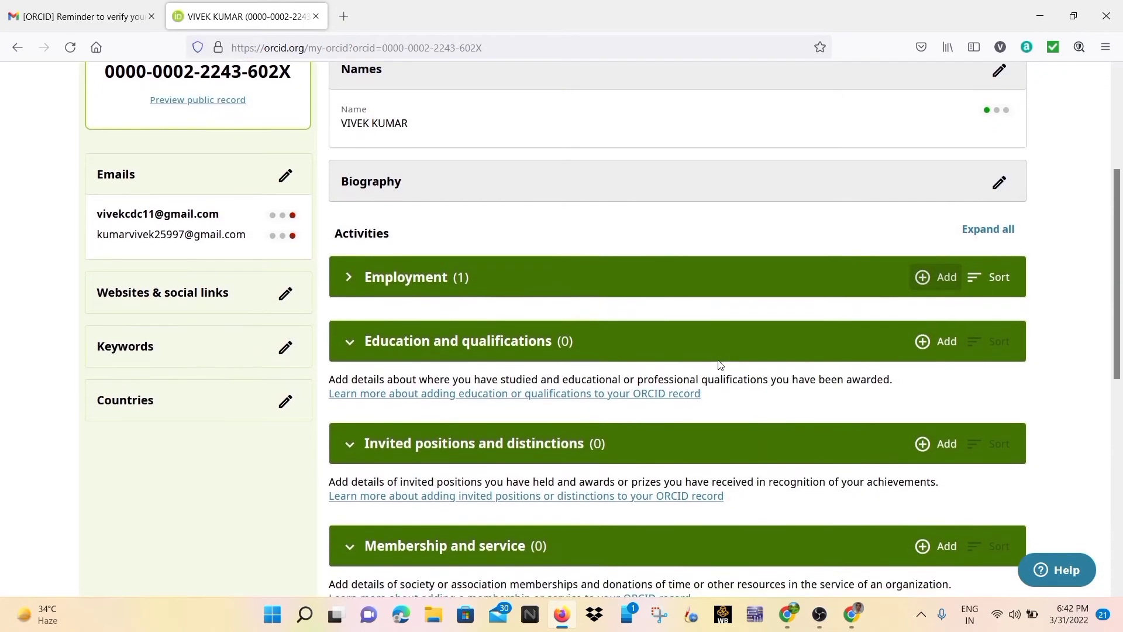
pyautogui.click(926, 336)
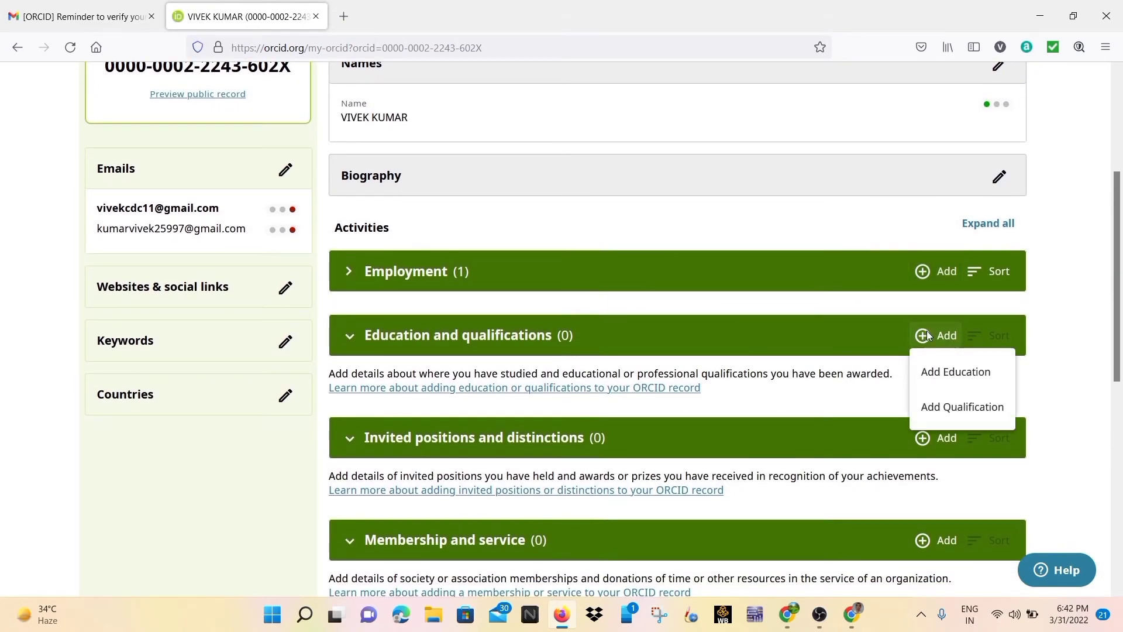
pyautogui.click(947, 375)
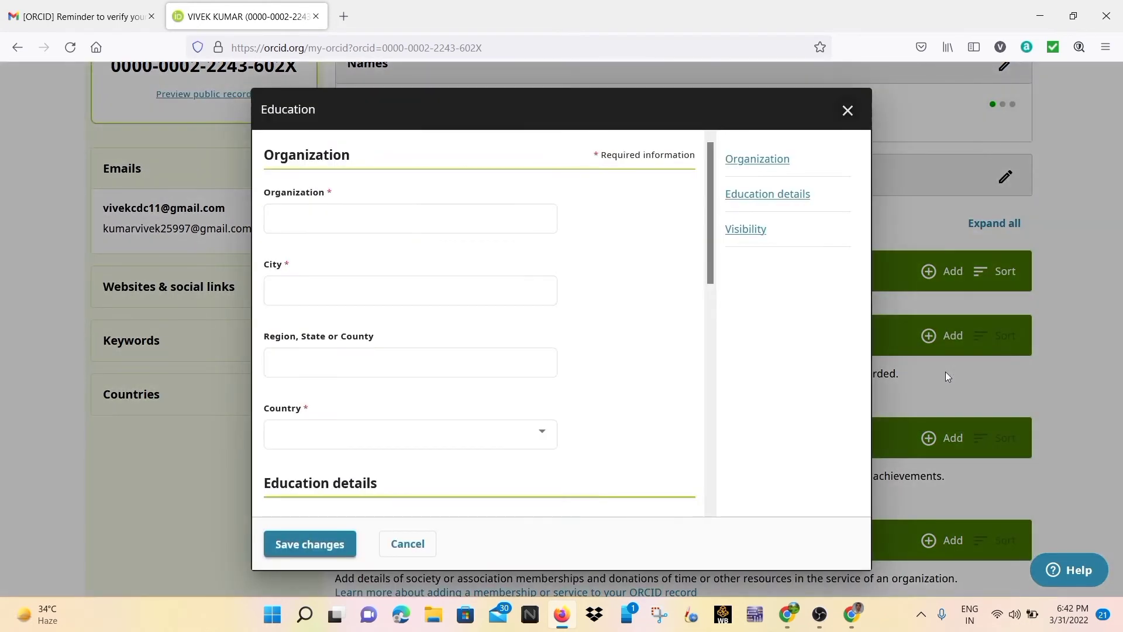
pyautogui.scroll(-6, 532, 313)
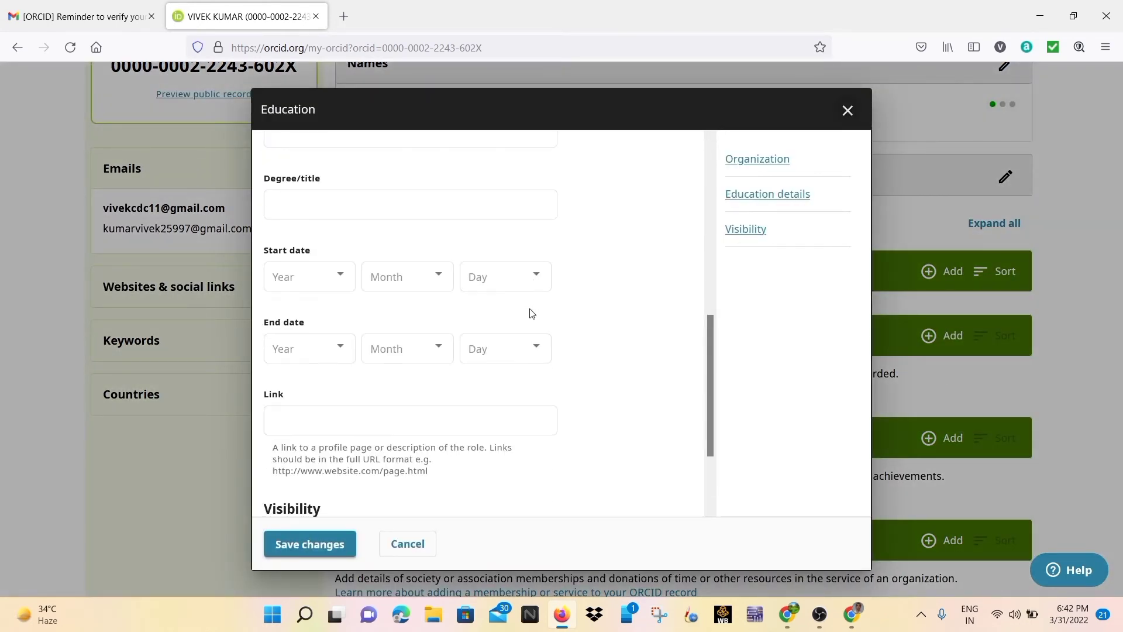
pyautogui.scroll(4, 532, 313)
pyautogui.scroll(4, 529, 313)
# Pick Delhi Technological University as the education institution from the suggestions
pyautogui.click(459, 286)
pyautogui.press('Tab')
pyautogui.scroll(-3, 459, 285)
pyautogui.scroll(5, 460, 285)
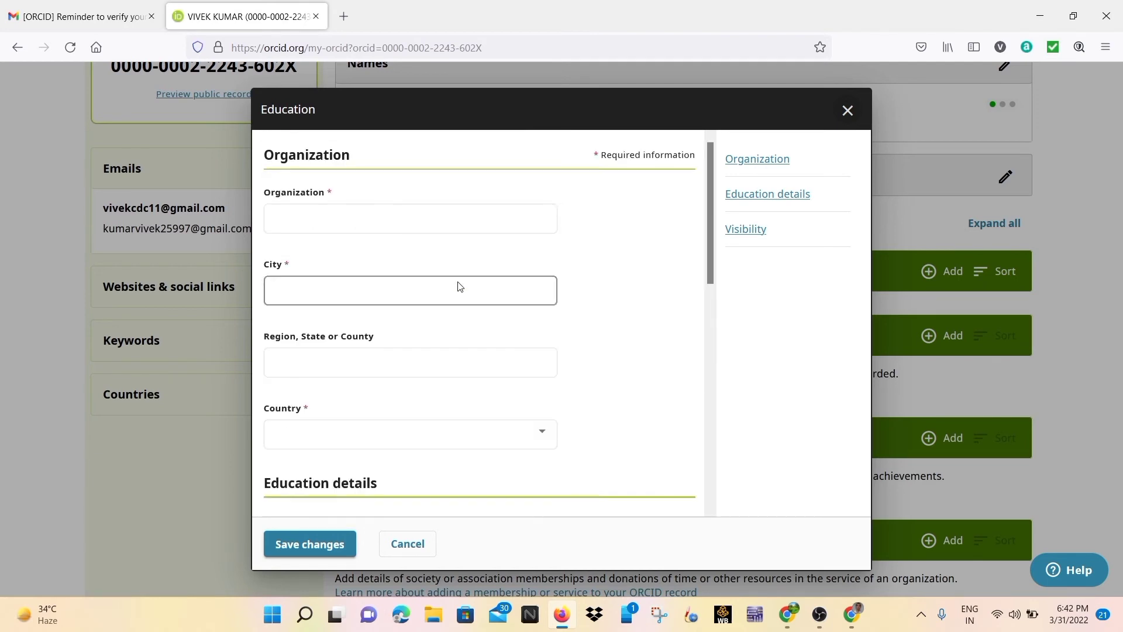
pyautogui.click(375, 217)
pyautogui.write('Delhi')
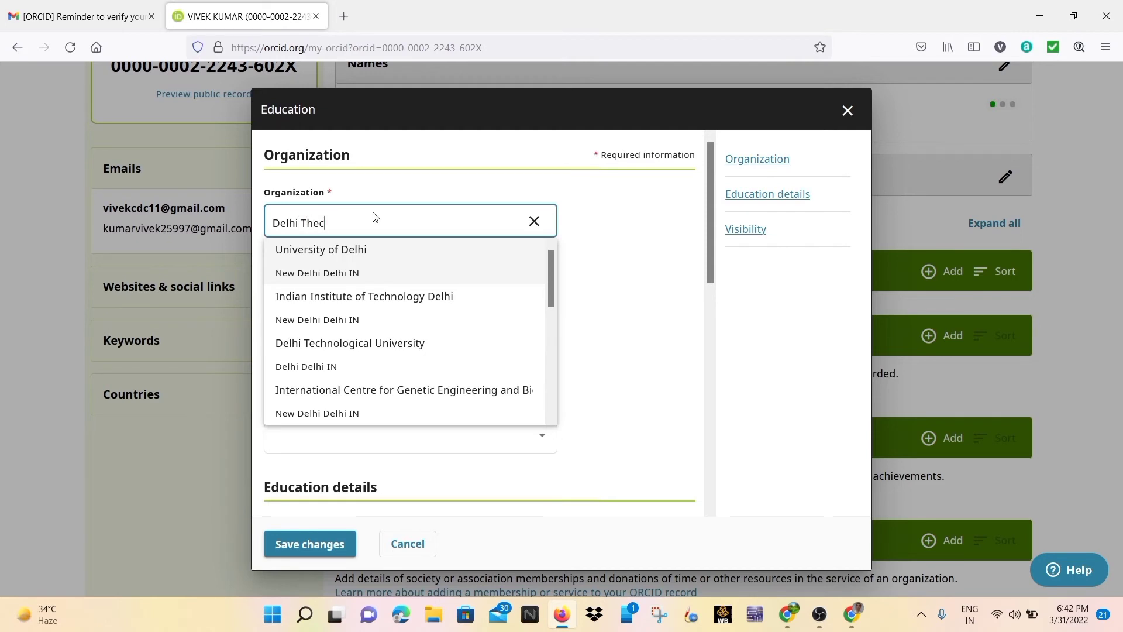
pyautogui.write(' Thec')
pyautogui.press('BackSpace')
pyautogui.press('BackSpace')
pyautogui.press('BackSpace')
pyautogui.write('ecno')
pyautogui.write('hnolo')
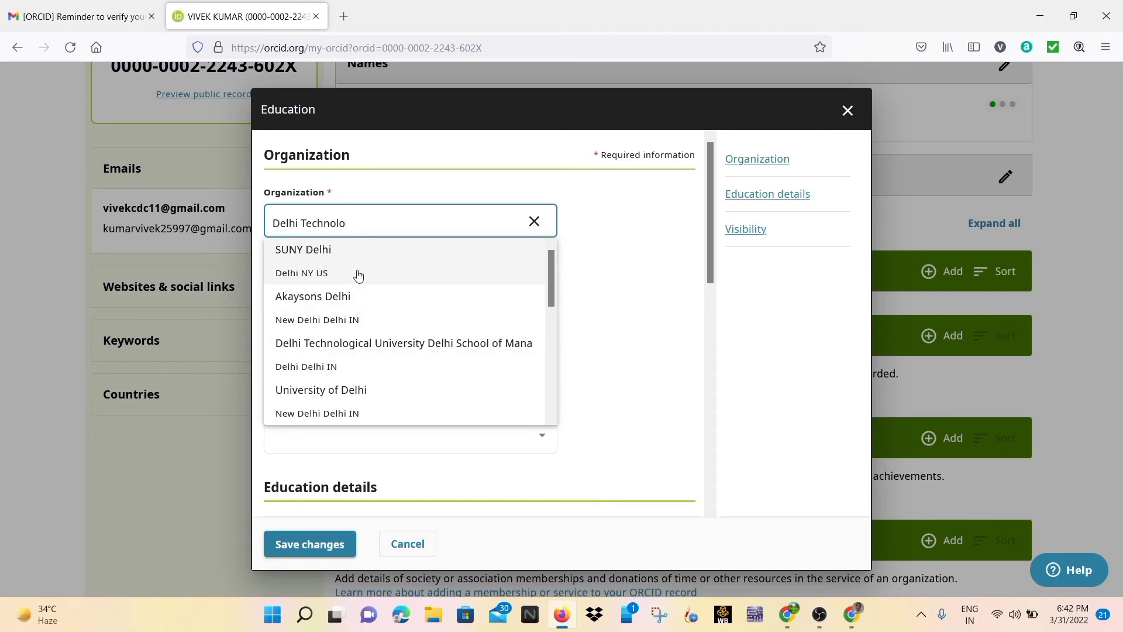
pyautogui.write('gical Univer')
pyautogui.click(343, 316)
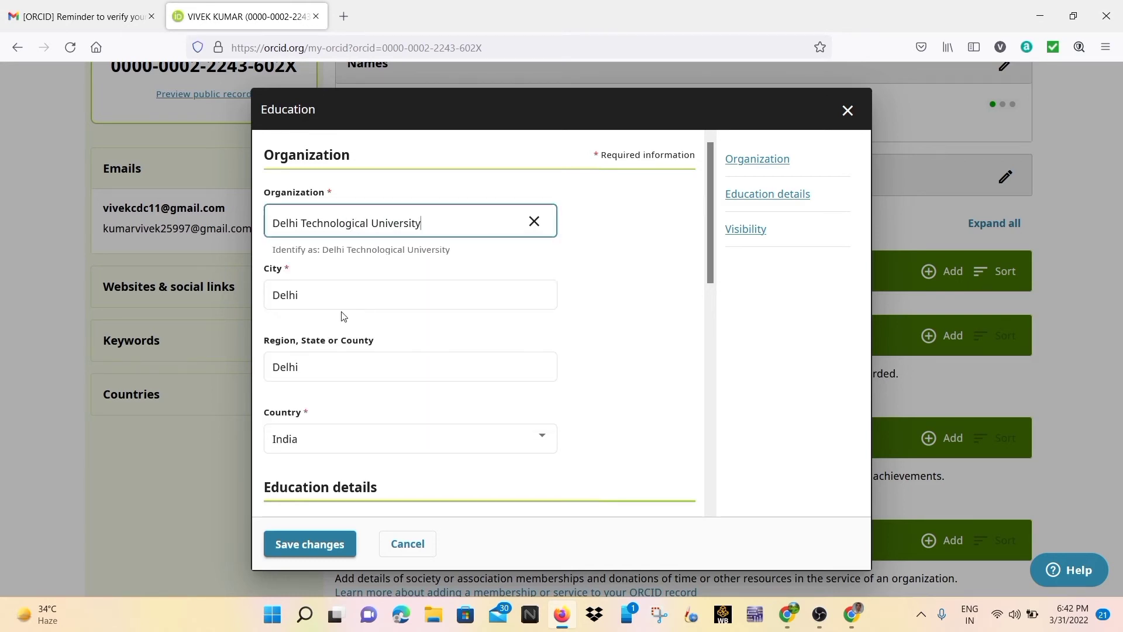
# Choose Department of Physics as the department and begin the M.Sc degree title
pyautogui.scroll(-3, 418, 396)
pyautogui.click(379, 331)
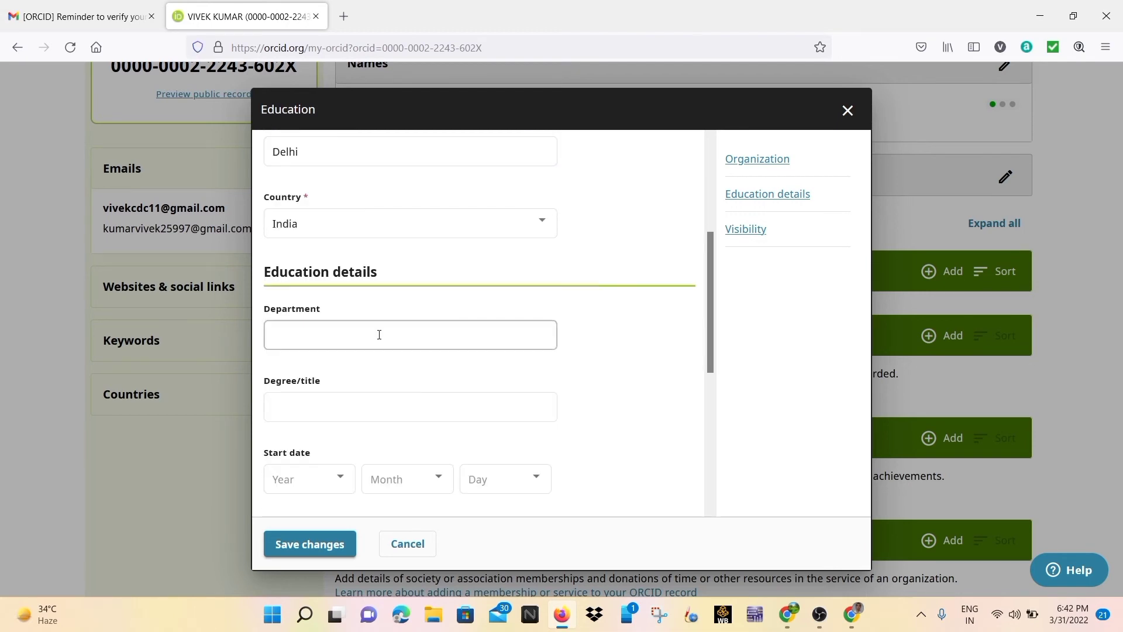
pyautogui.write('De')
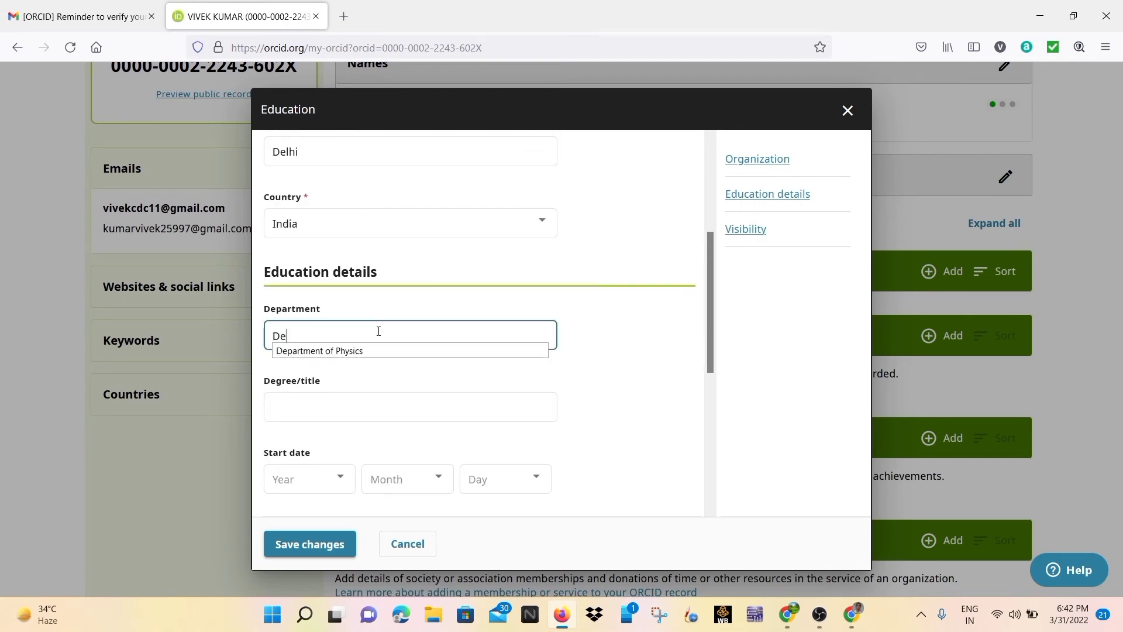
pyautogui.click(363, 351)
pyautogui.click(320, 406)
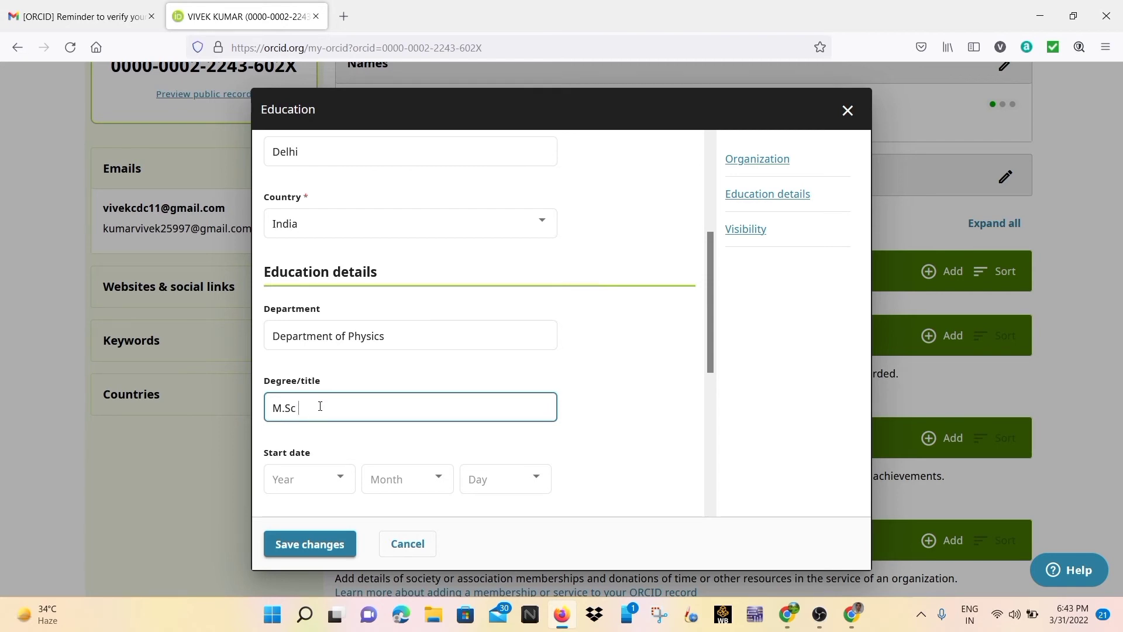
# Set the education start date to 2020-09-07
pyautogui.scroll(-3, 320, 406)
pyautogui.click(343, 366)
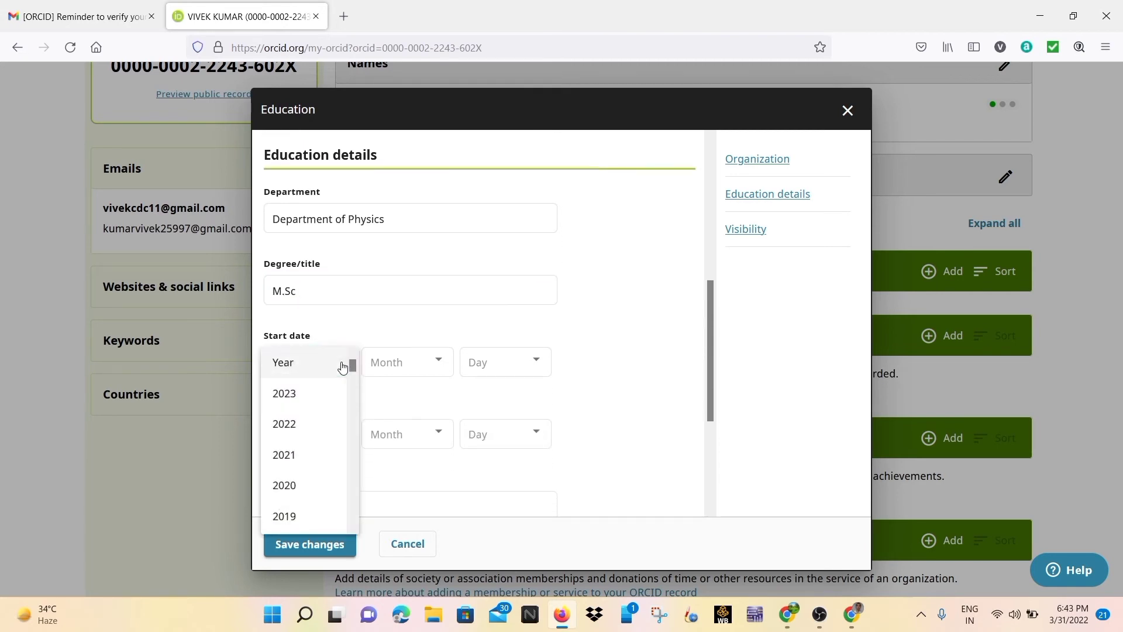
pyautogui.click(314, 485)
pyautogui.click(411, 374)
pyautogui.scroll(-3, 406, 478)
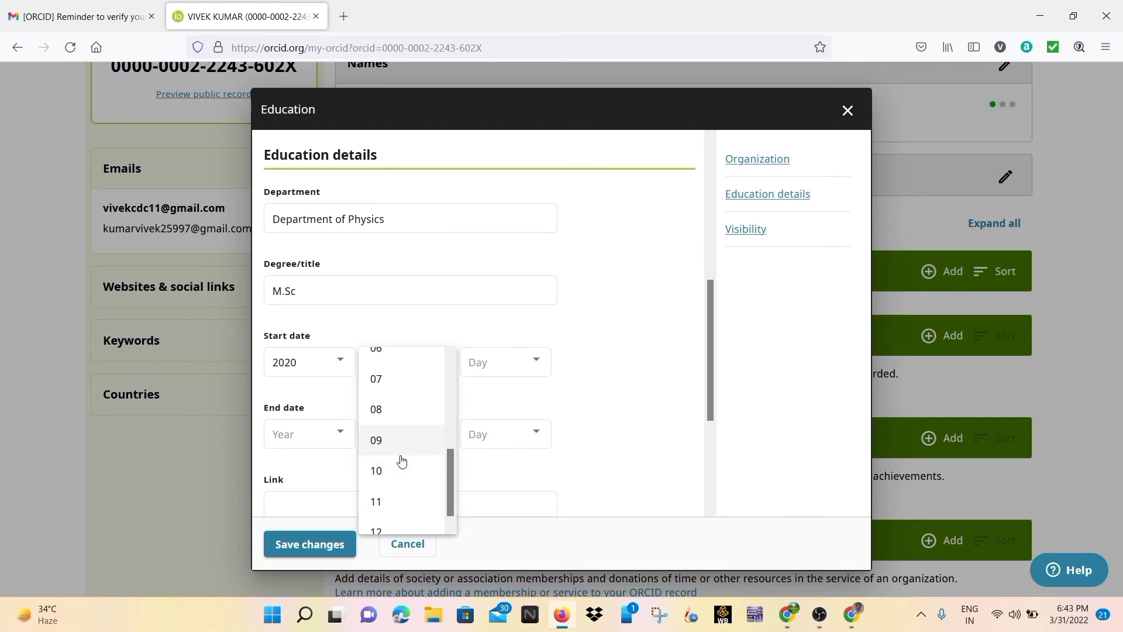
pyautogui.click(397, 481)
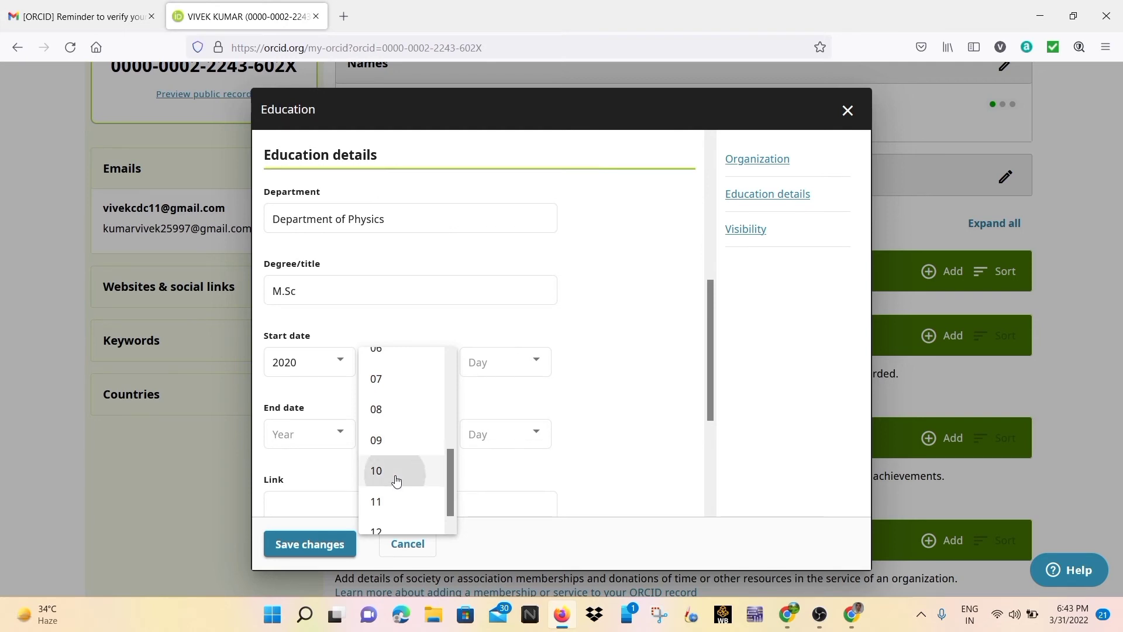
pyautogui.click(517, 363)
pyautogui.scroll(-2, 503, 458)
pyautogui.click(489, 461)
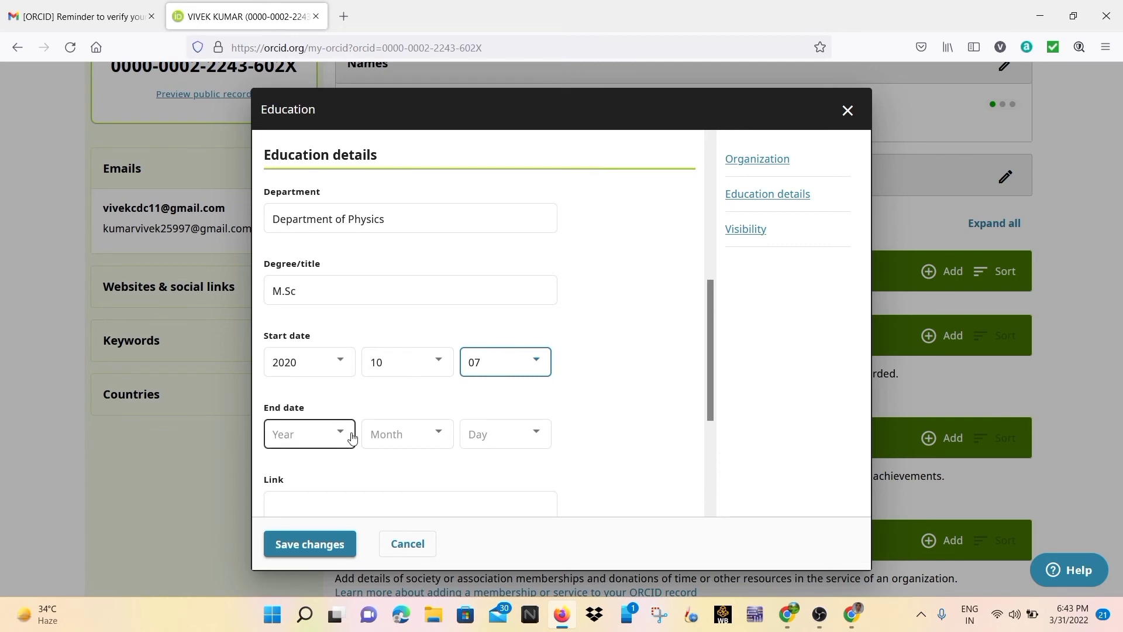
pyautogui.click(433, 372)
pyautogui.click(426, 334)
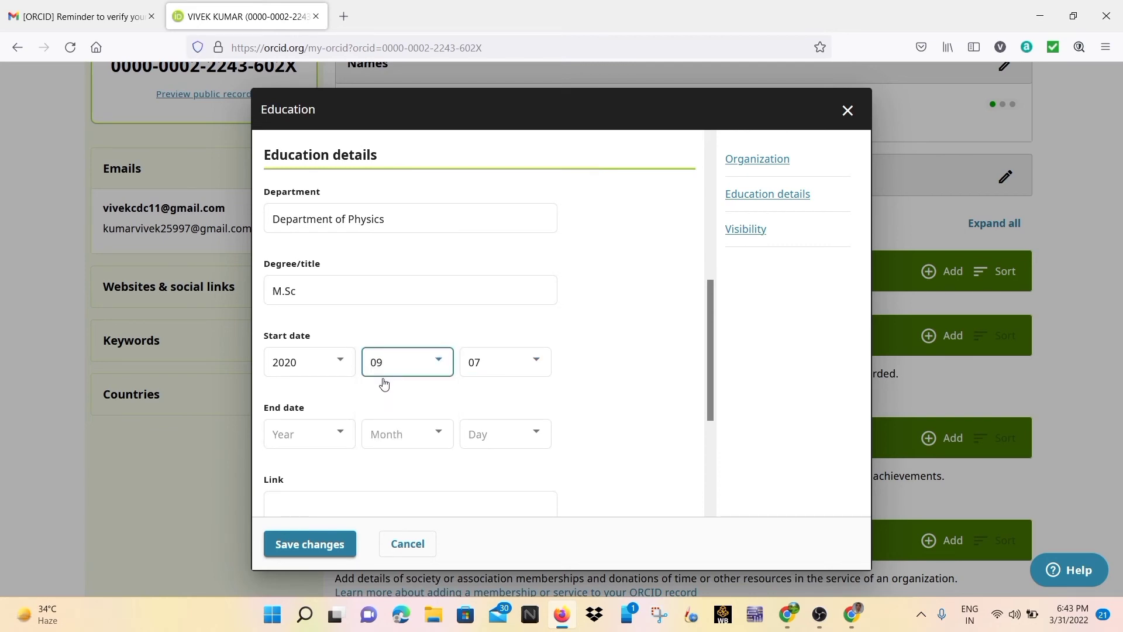
# Leave the end date empty and save the M.Sc education entry
pyautogui.click(343, 432)
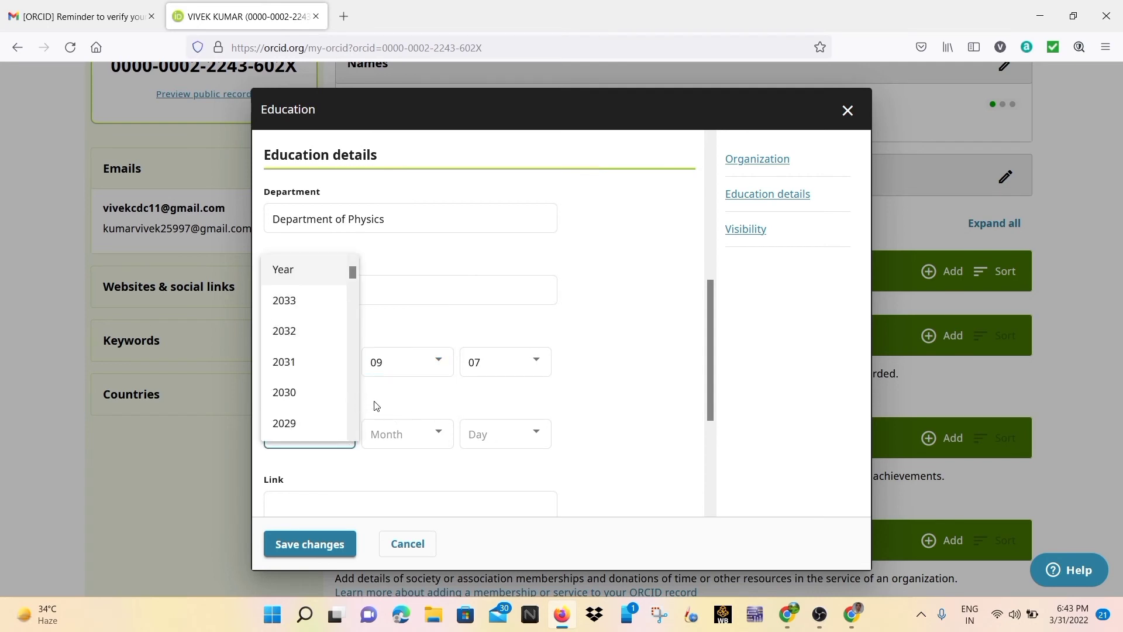
pyautogui.scroll(-1, 307, 394)
pyautogui.scroll(-2, 306, 394)
pyautogui.scroll(3, 304, 393)
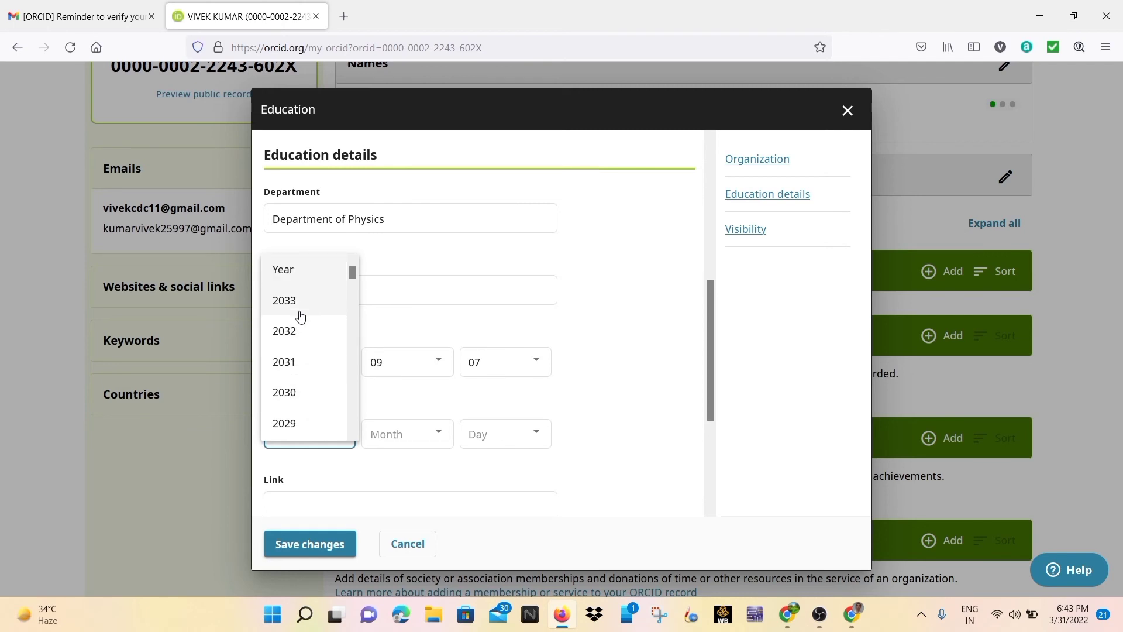
pyautogui.click(610, 329)
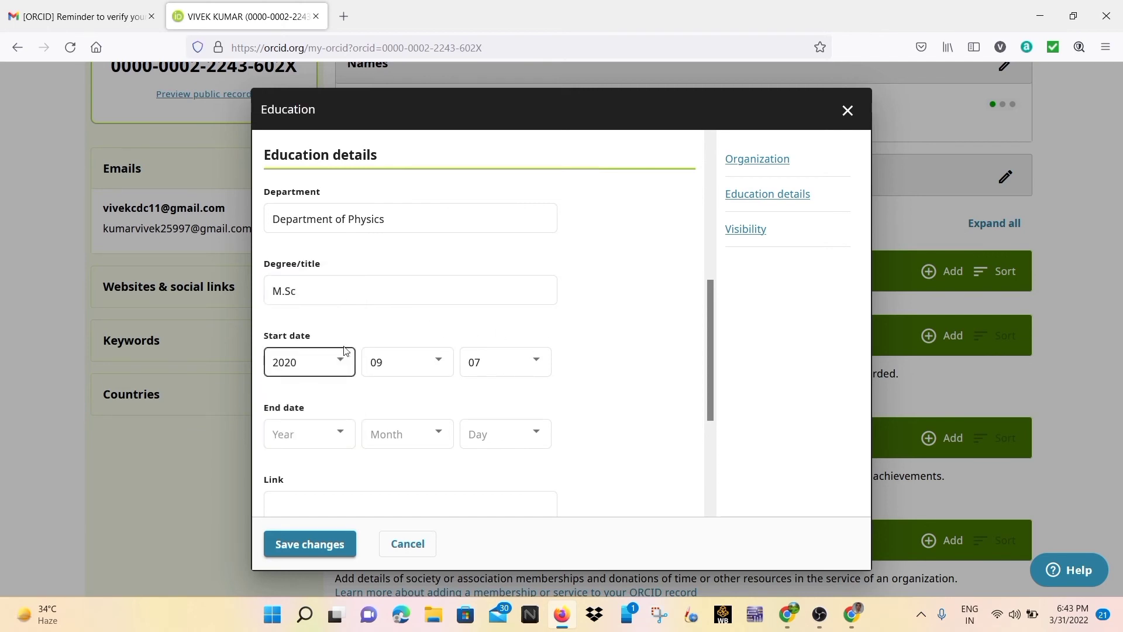
pyautogui.click(314, 543)
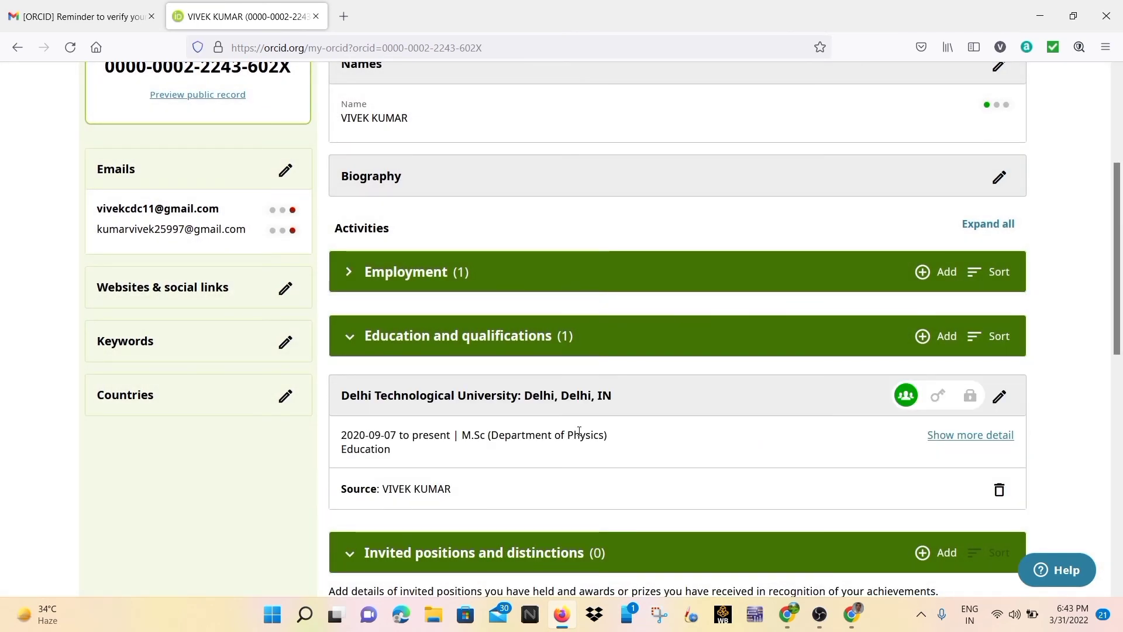
pyautogui.scroll(-2, 579, 432)
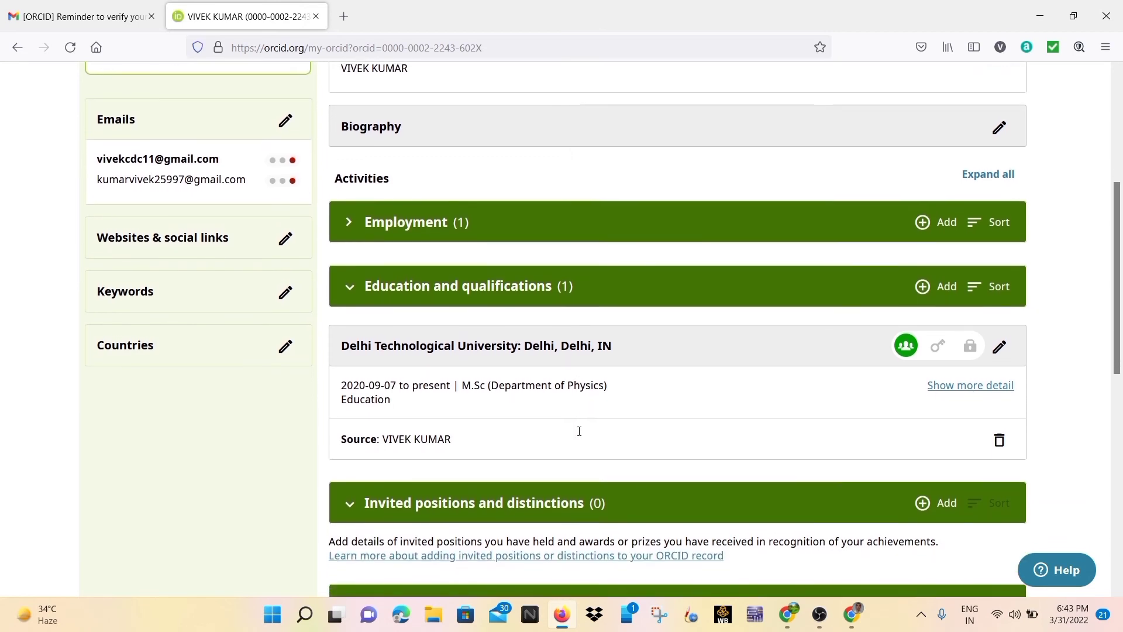
pyautogui.scroll(-3, 578, 430)
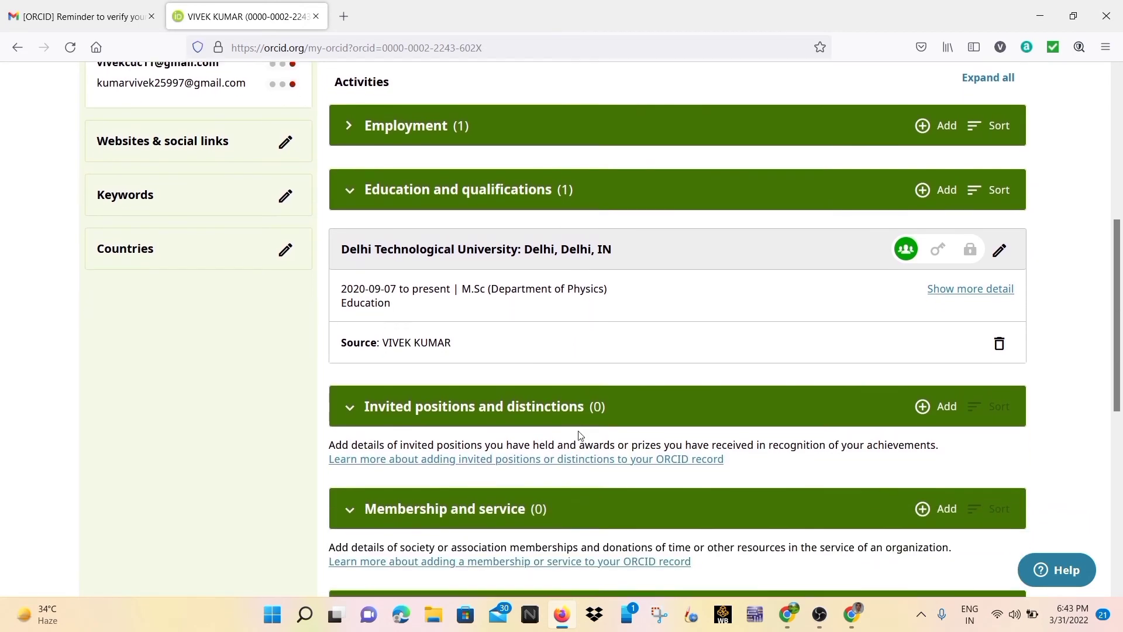
pyautogui.scroll(-3, 579, 434)
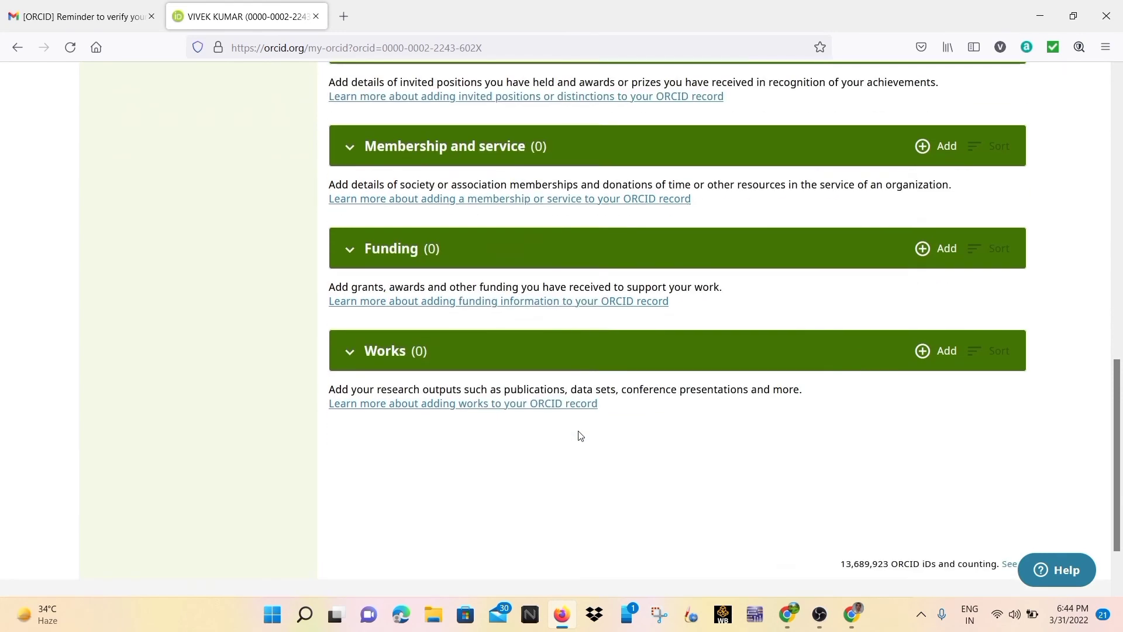
pyautogui.click(939, 351)
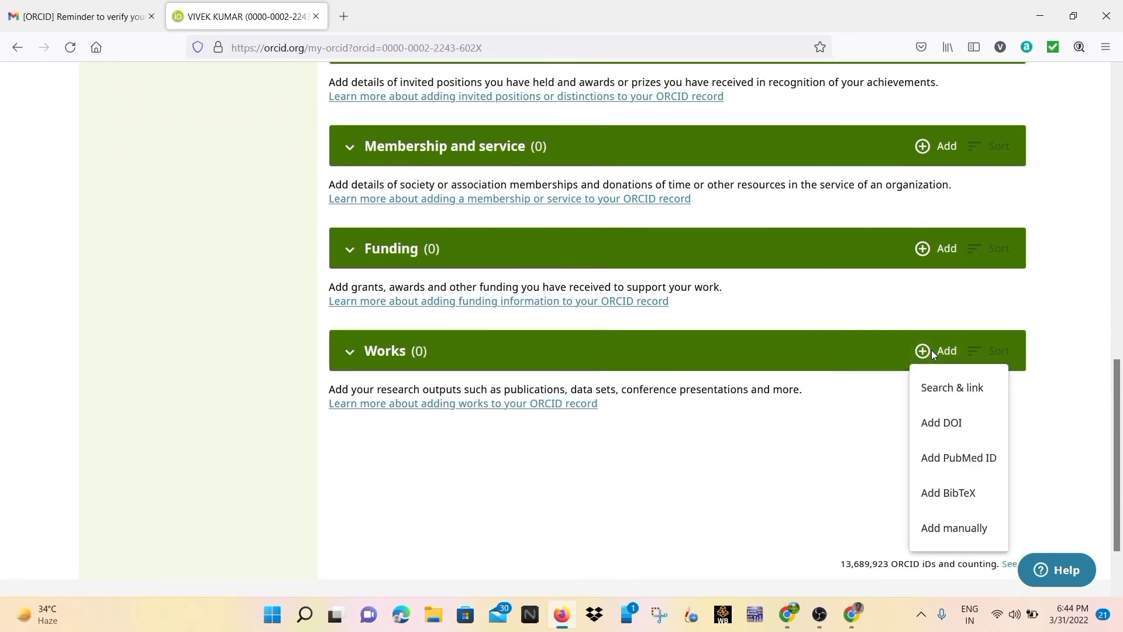
pyautogui.click(922, 351)
pyautogui.click(922, 351)
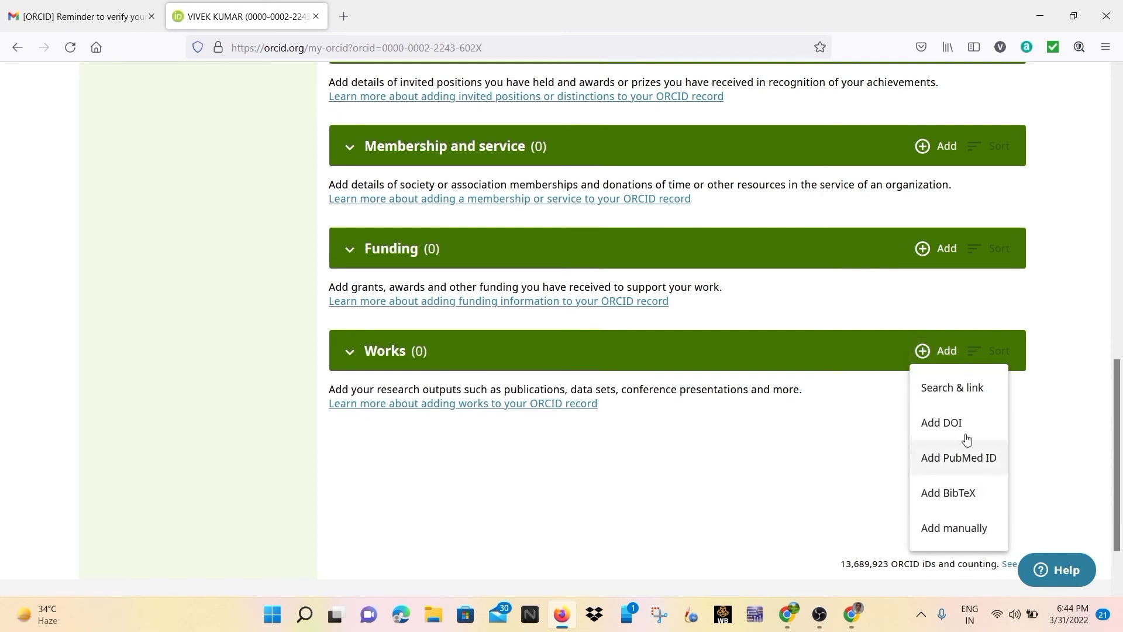
pyautogui.scroll(-2, 967, 421)
pyautogui.click(711, 381)
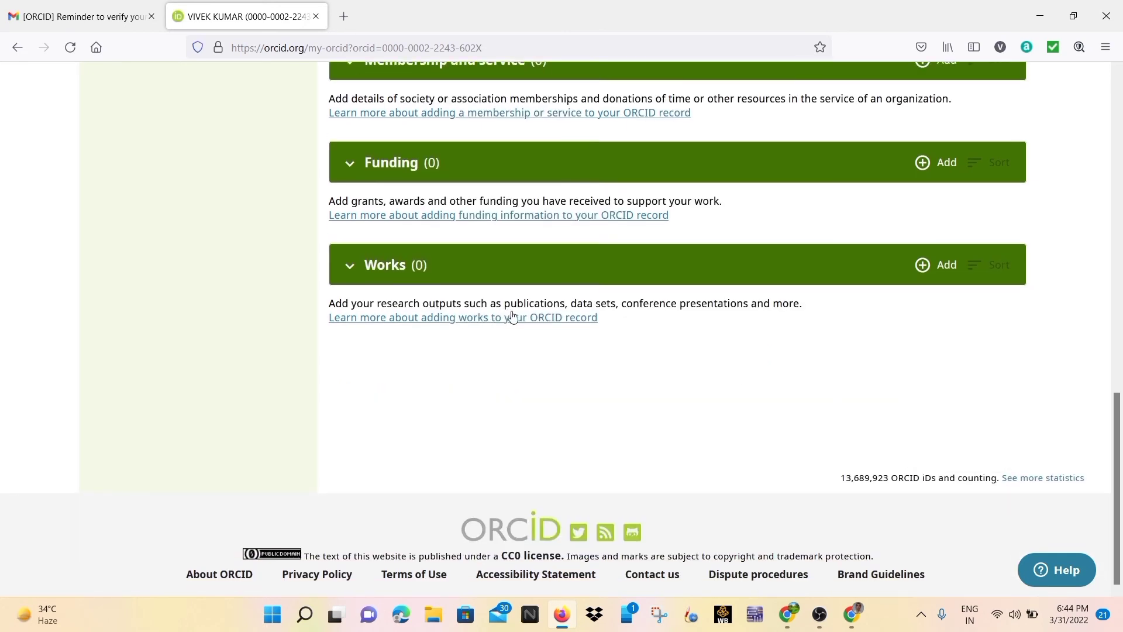
pyautogui.scroll(10, 756, 325)
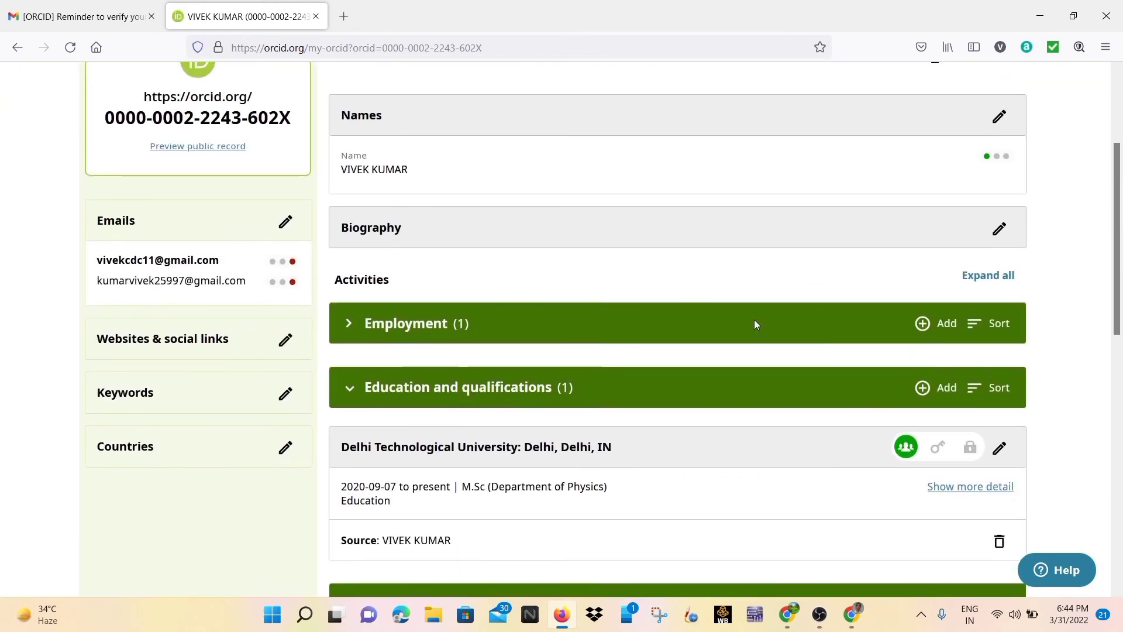
pyautogui.scroll(3, 648, 332)
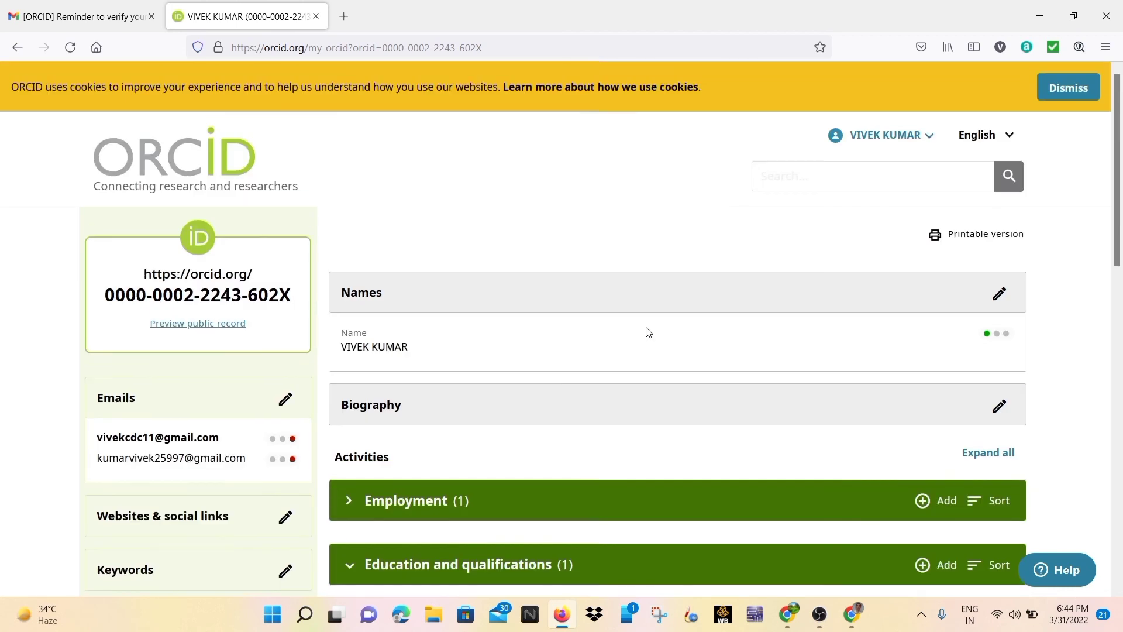
pyautogui.click(927, 134)
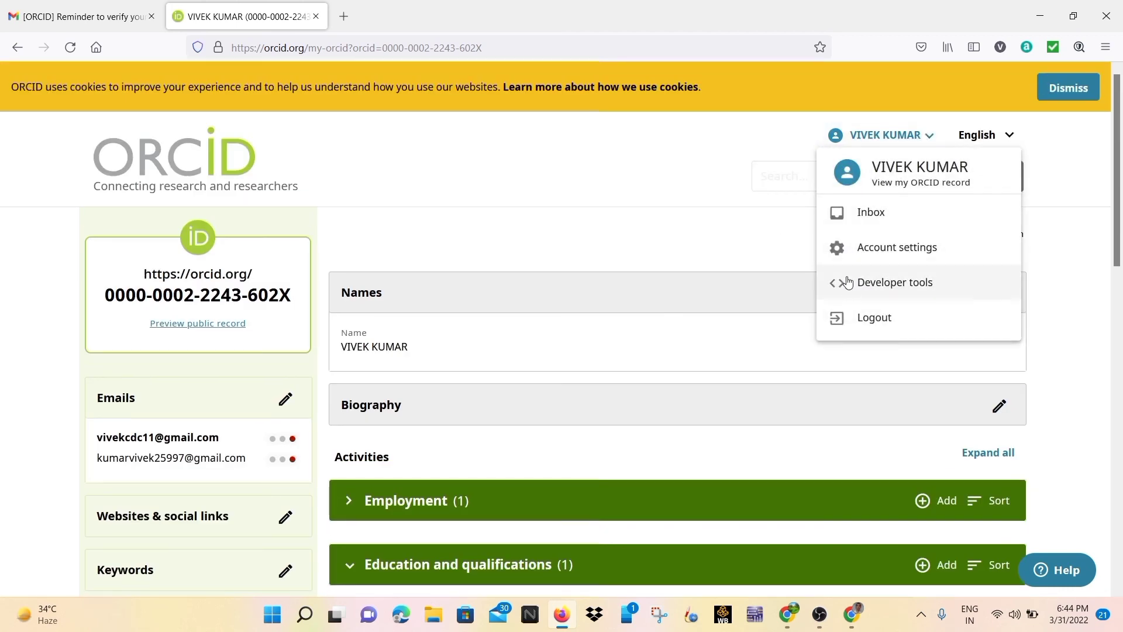
pyautogui.click(917, 174)
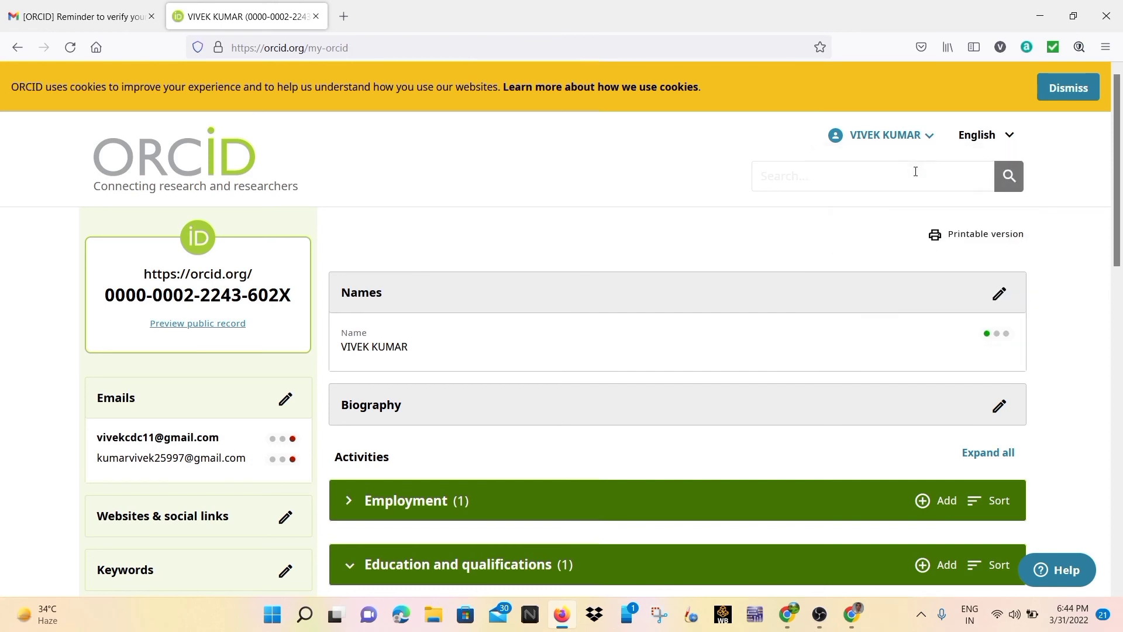
pyautogui.click(892, 137)
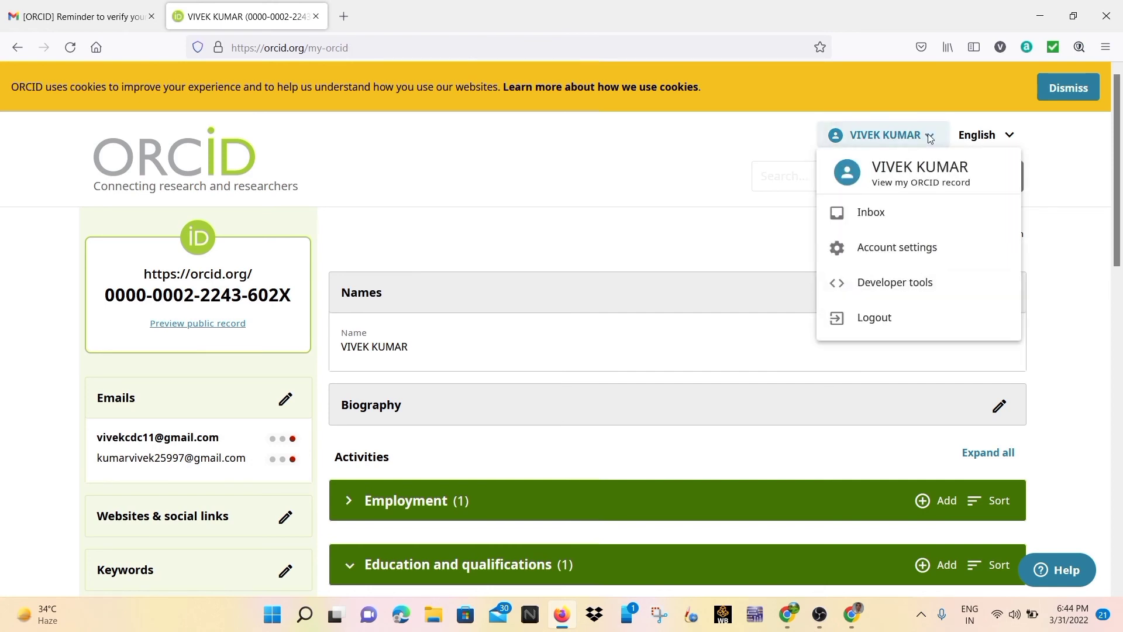
pyautogui.click(842, 217)
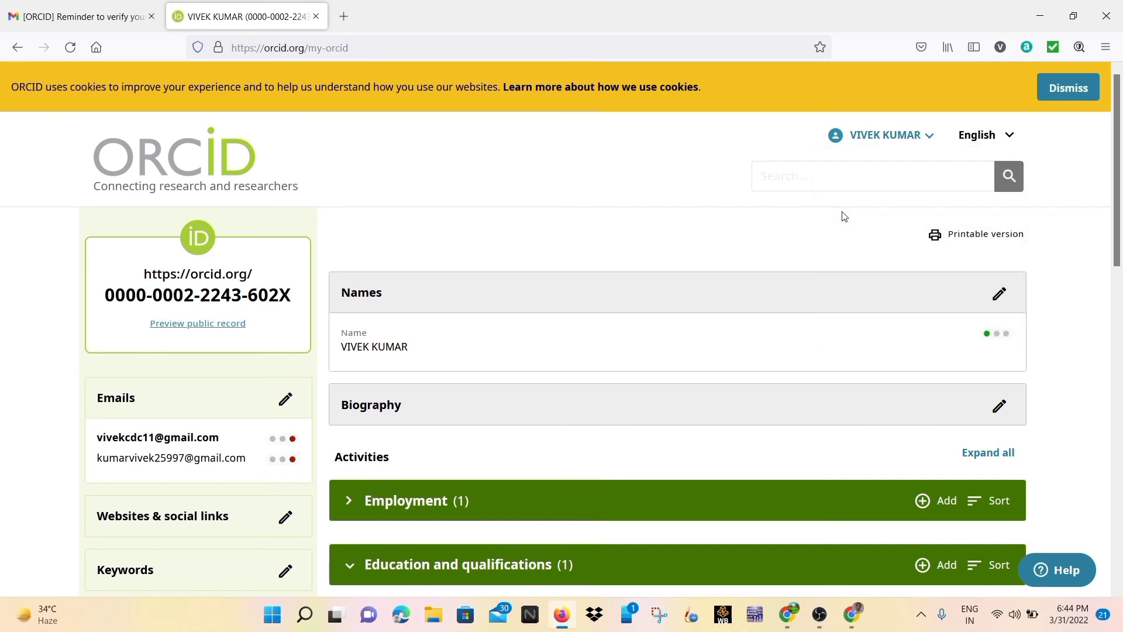
pyautogui.scroll(-1, 588, 363)
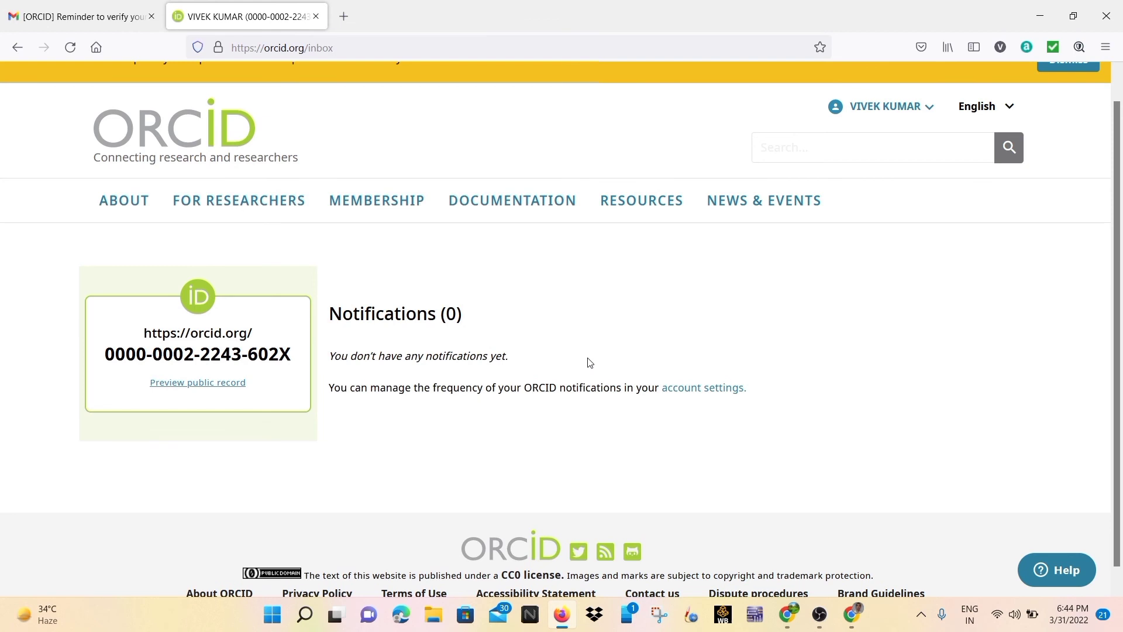
pyautogui.scroll(-1, 588, 362)
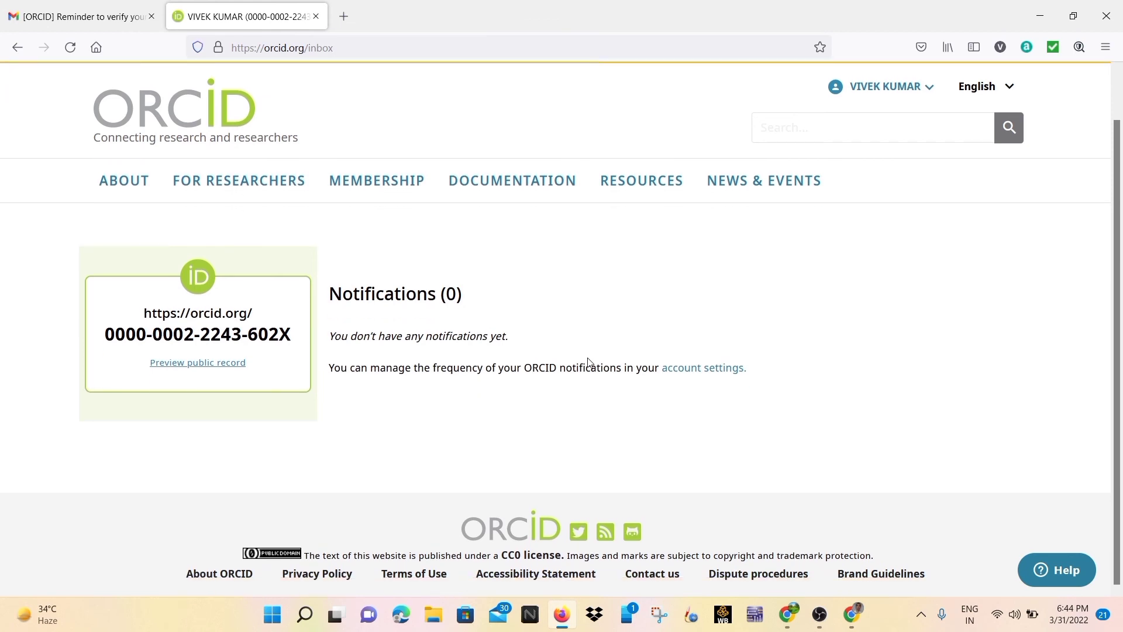
pyautogui.scroll(2, 588, 363)
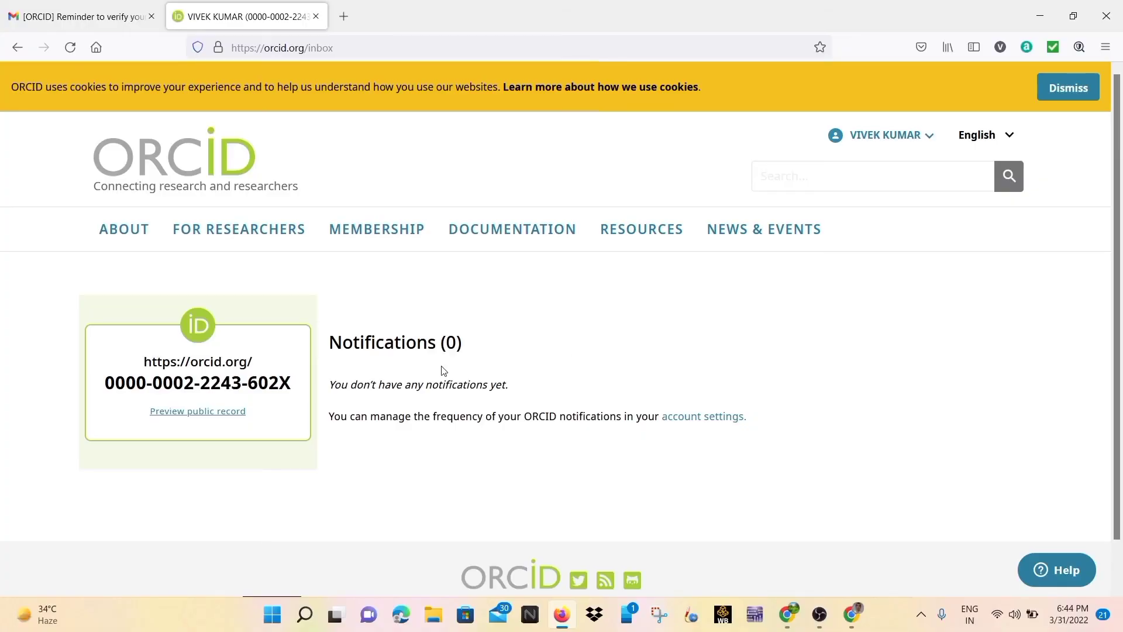
pyautogui.click(918, 141)
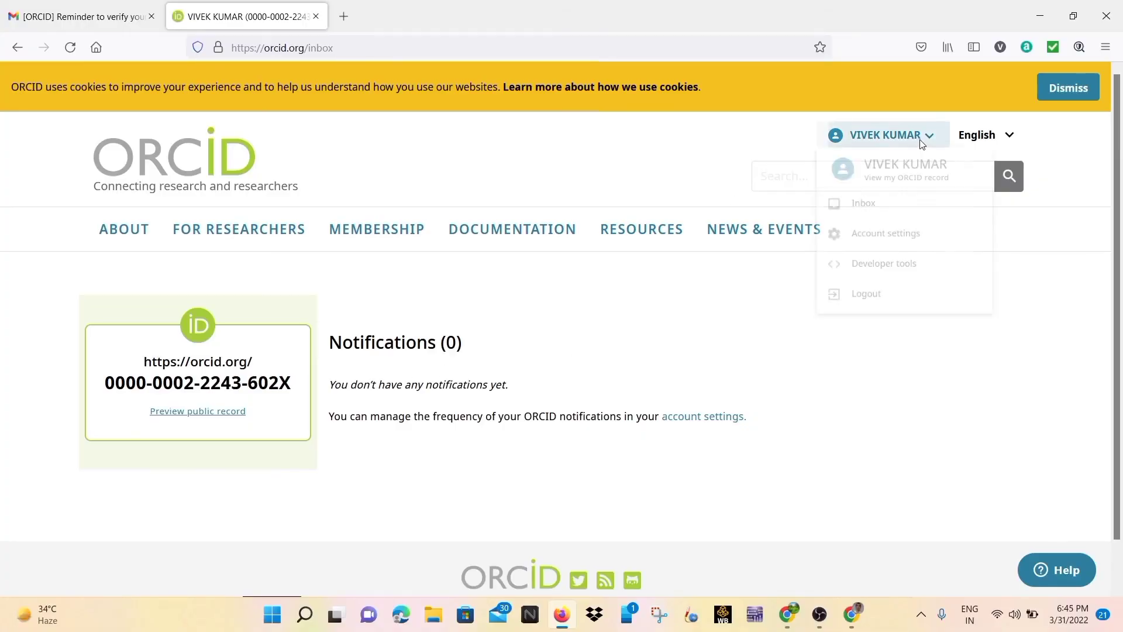
pyautogui.click(876, 182)
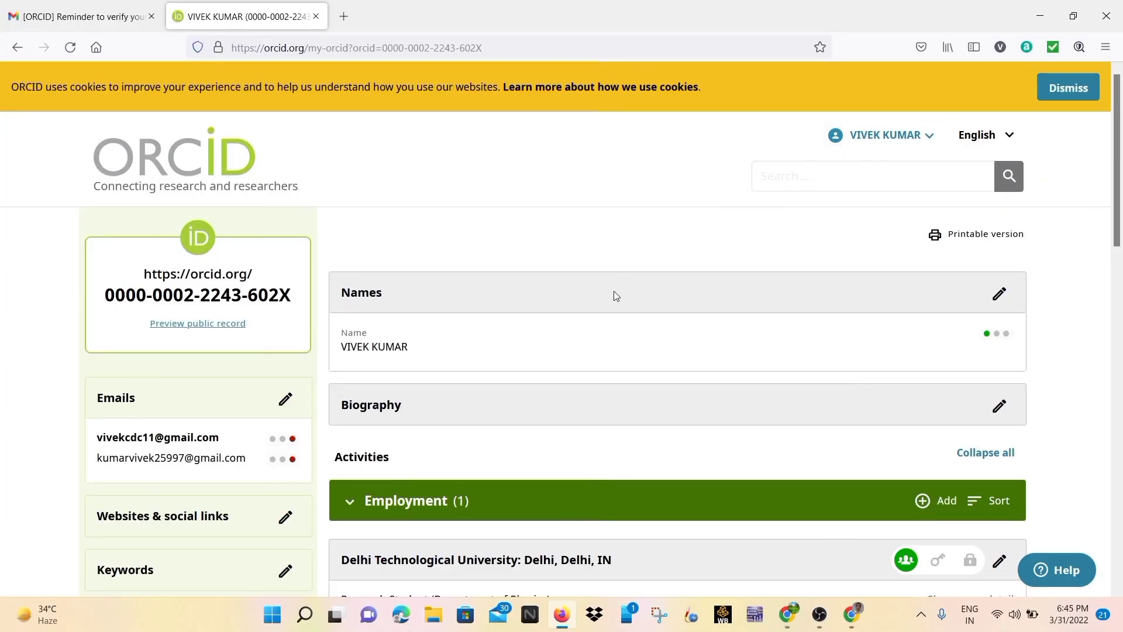
pyautogui.scroll(-1, 613, 290)
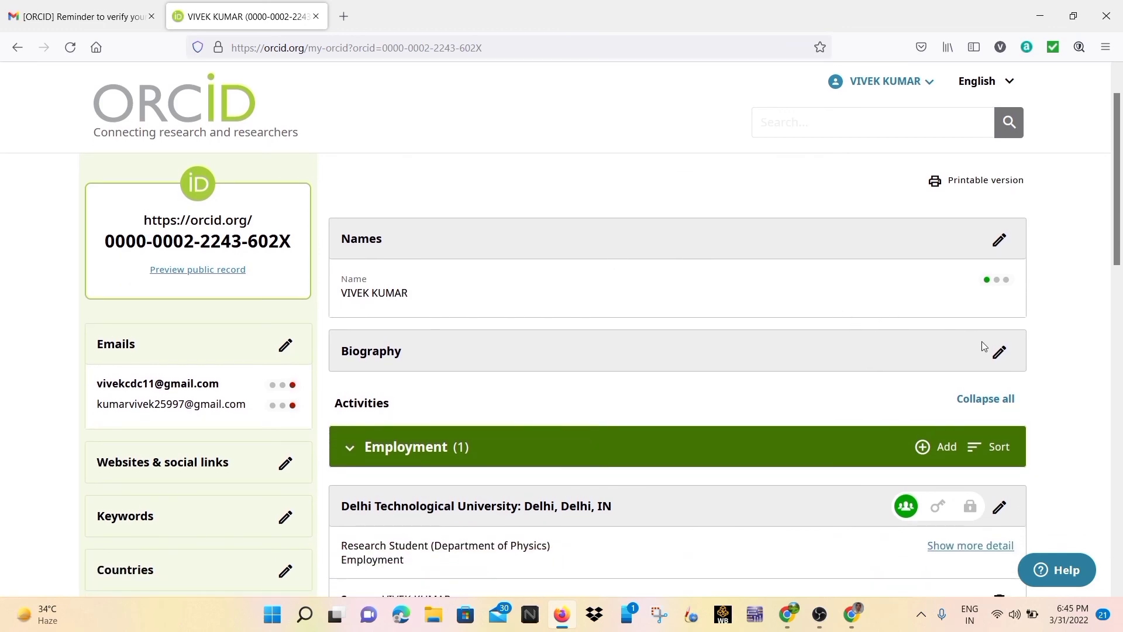
pyautogui.click(1000, 352)
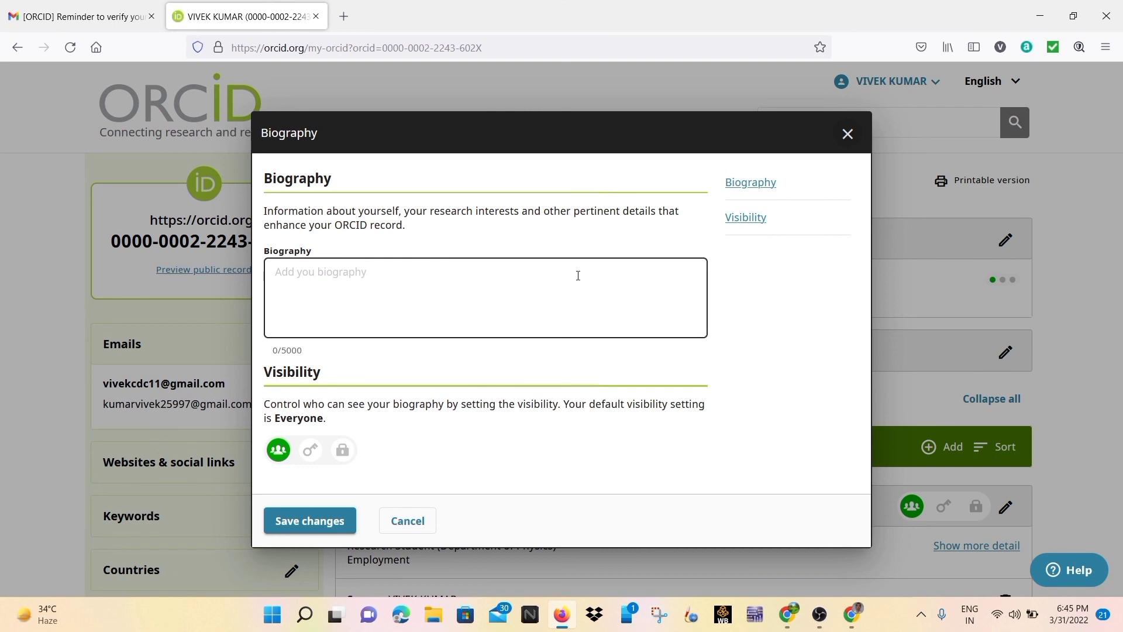
pyautogui.click(847, 133)
pyautogui.scroll(1, 662, 255)
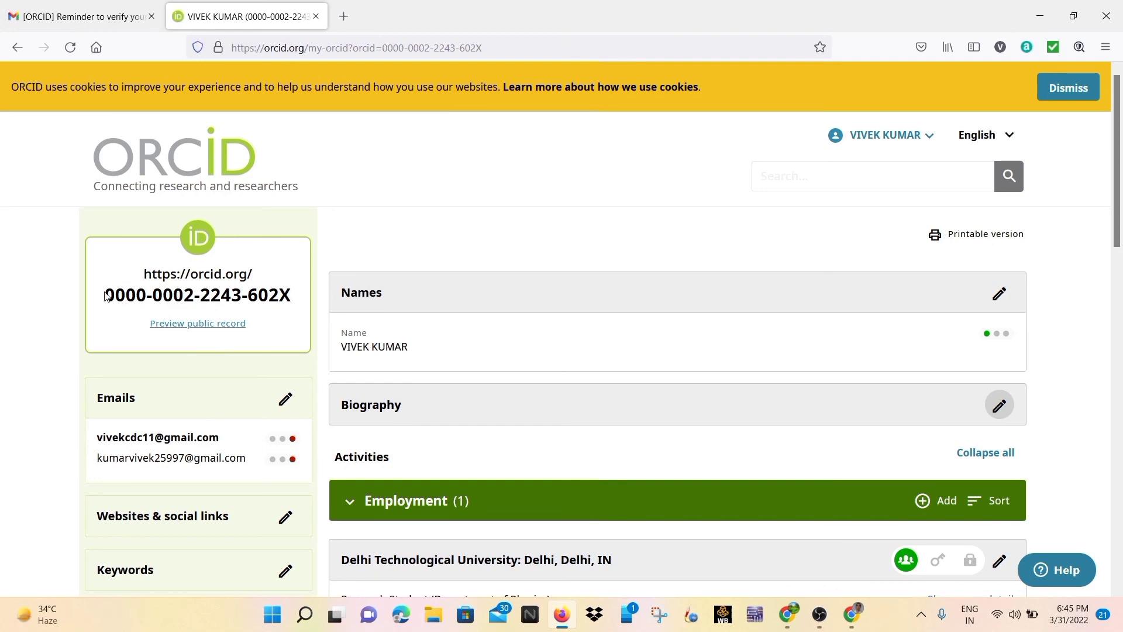
# Copy the ORCID iD, then bookmark the record page in Other Bookmarks, starting the ORCiD tag
pyautogui.moveTo(106, 296); pyautogui.dragTo(288, 304)
pyautogui.rightClick(253, 295)
pyautogui.click(285, 314)
pyautogui.click(819, 47)
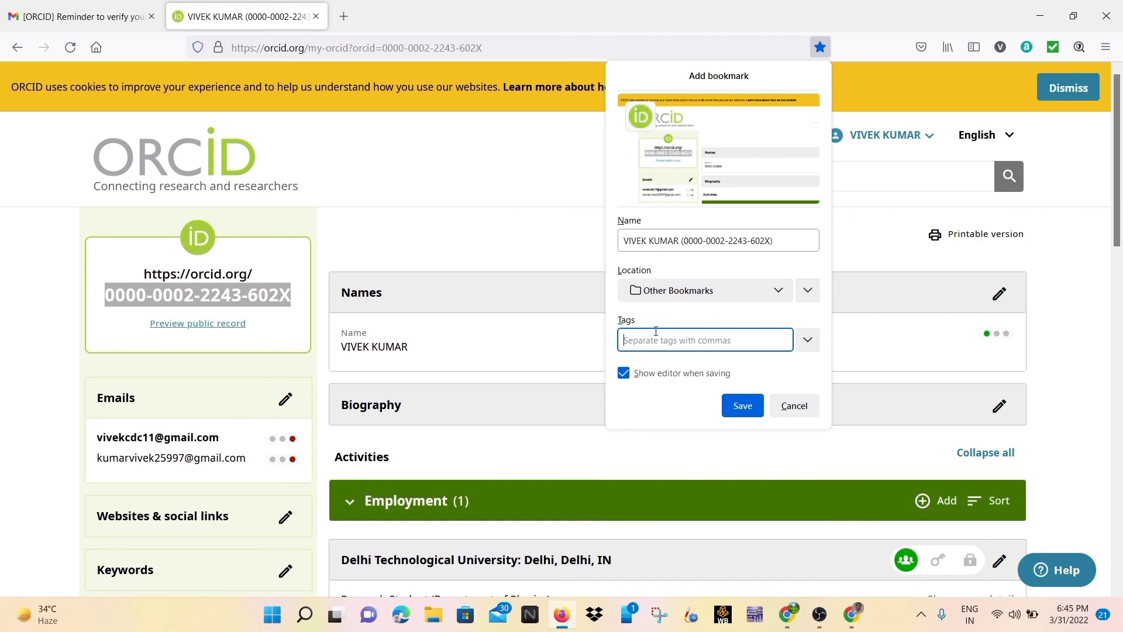
pyautogui.write('ORC')
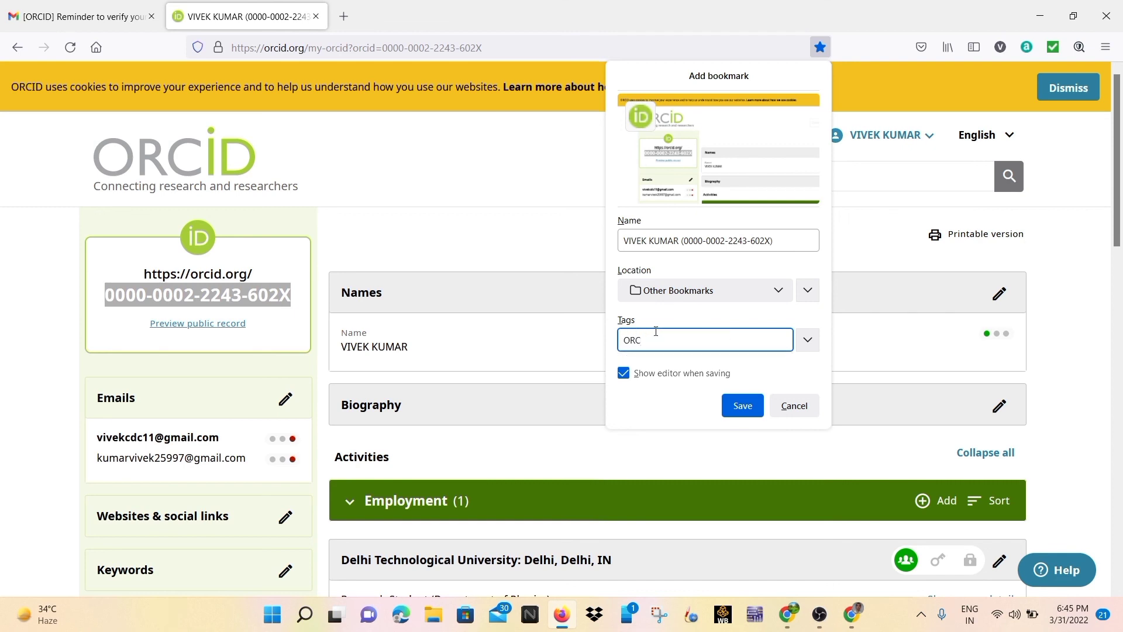